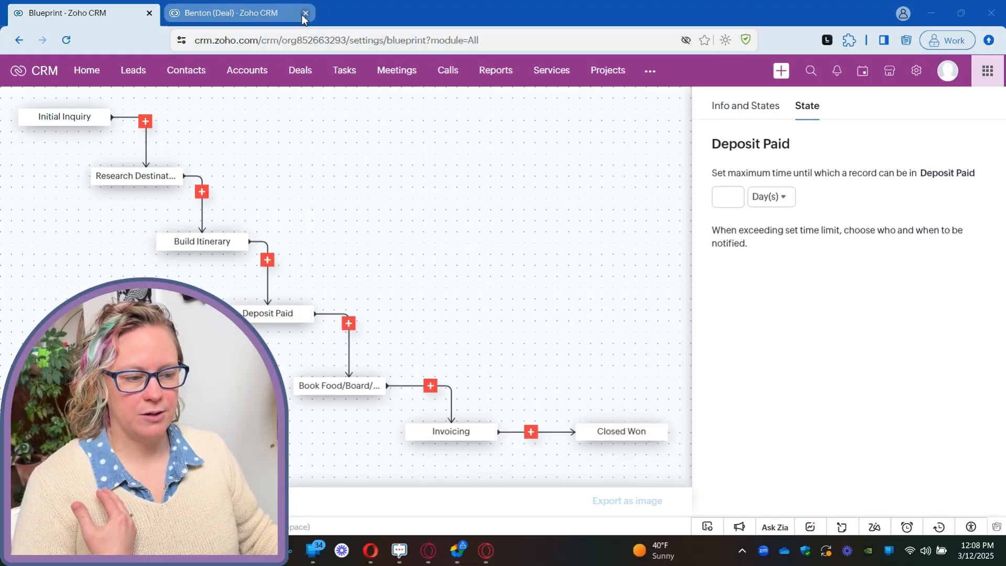
Look over the stage progress on the open deal record and return to the blueprint editor.
click(239, 13)
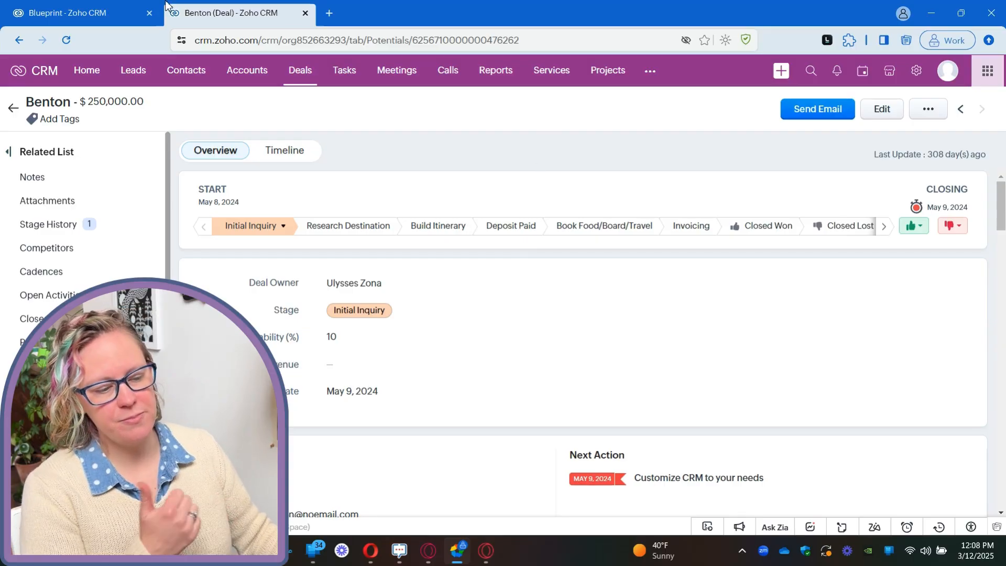
click(105, 13)
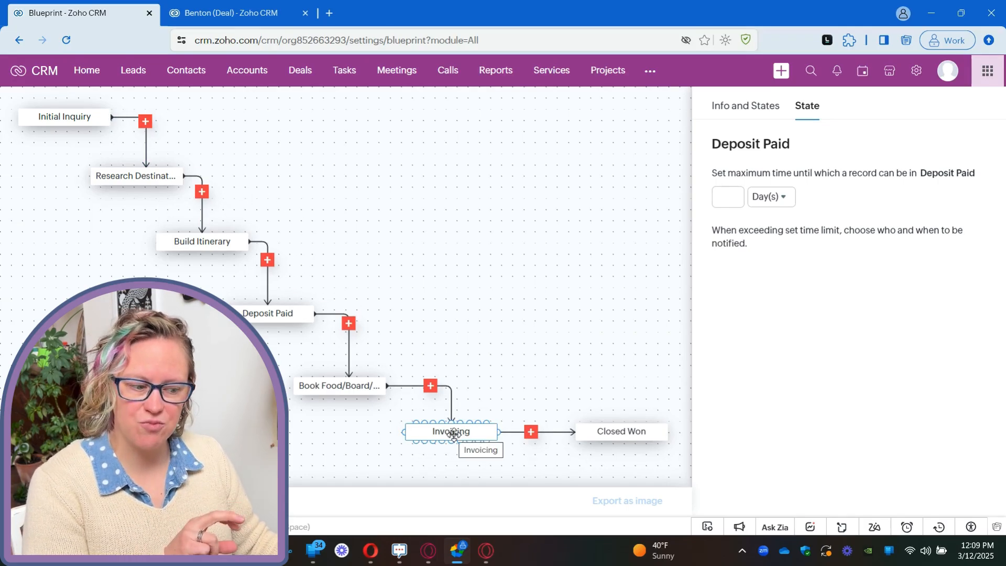
Create a transition named "Collect Destination" between the Initial Inquiry and Research Destination states and save it.
click(146, 125)
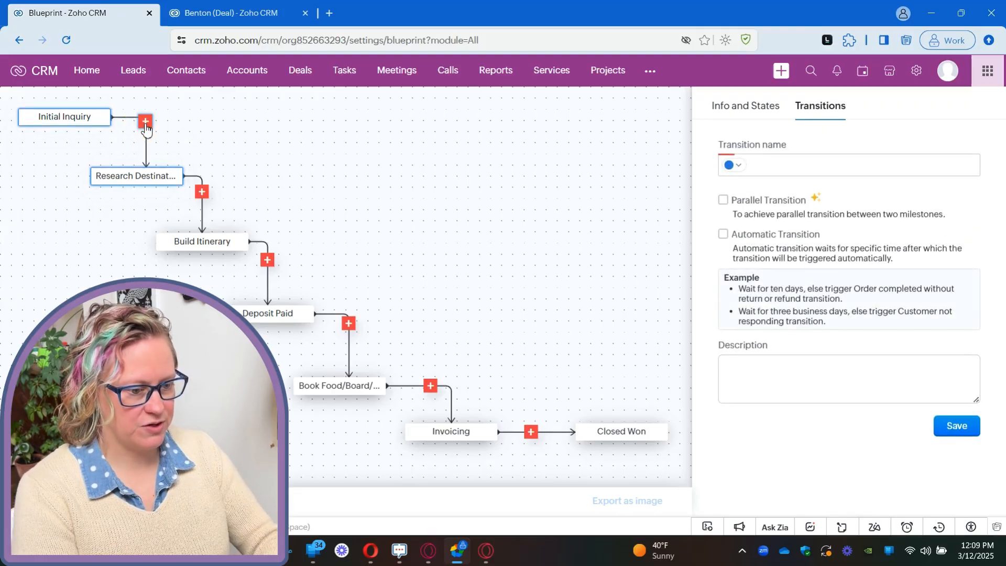
text(Co)
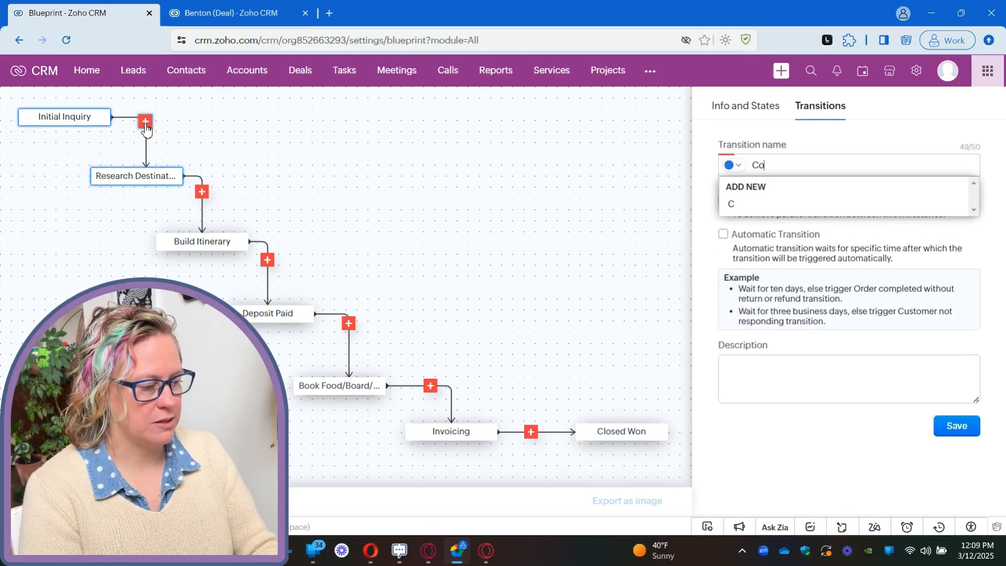
text(llect De)
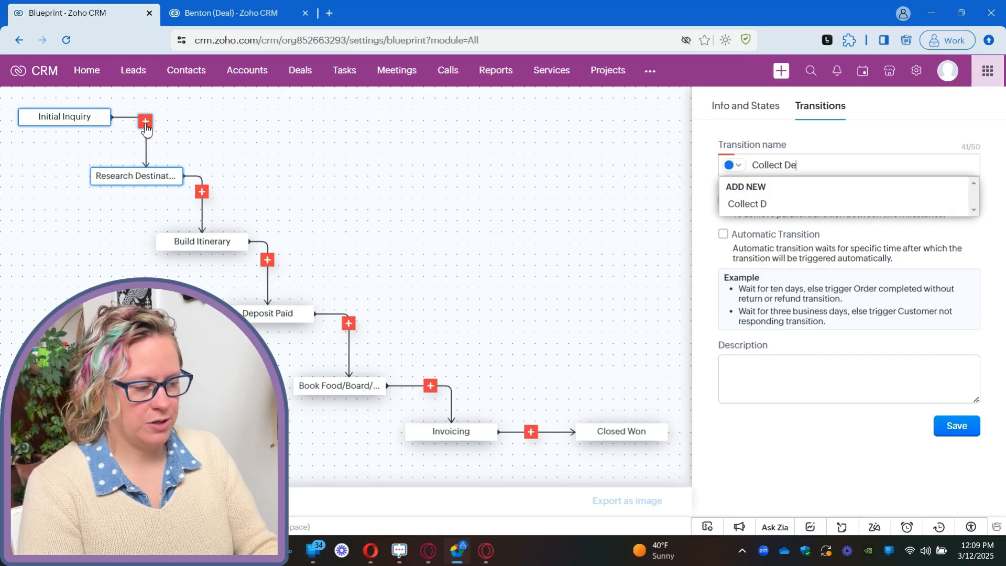
text(stination)
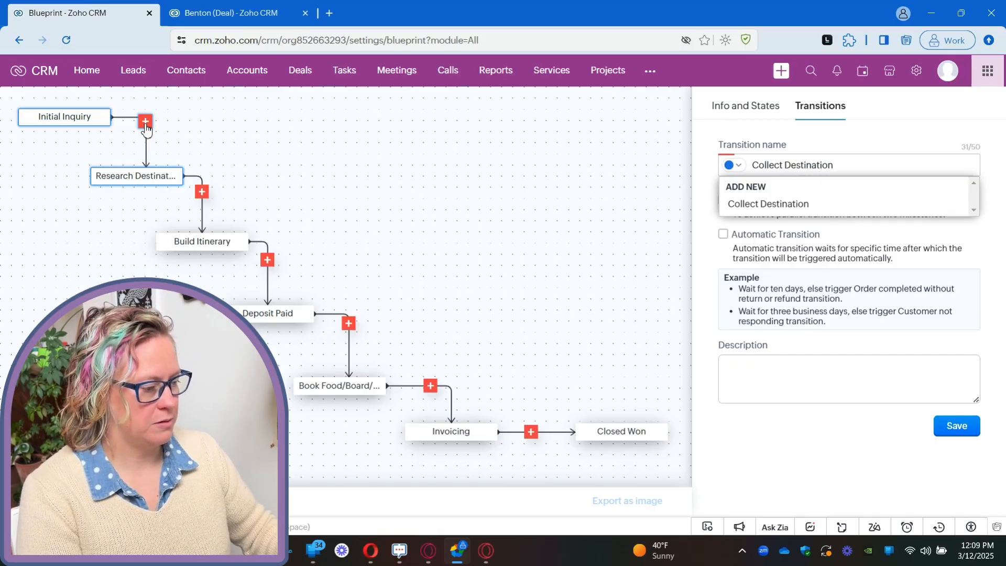
click(799, 206)
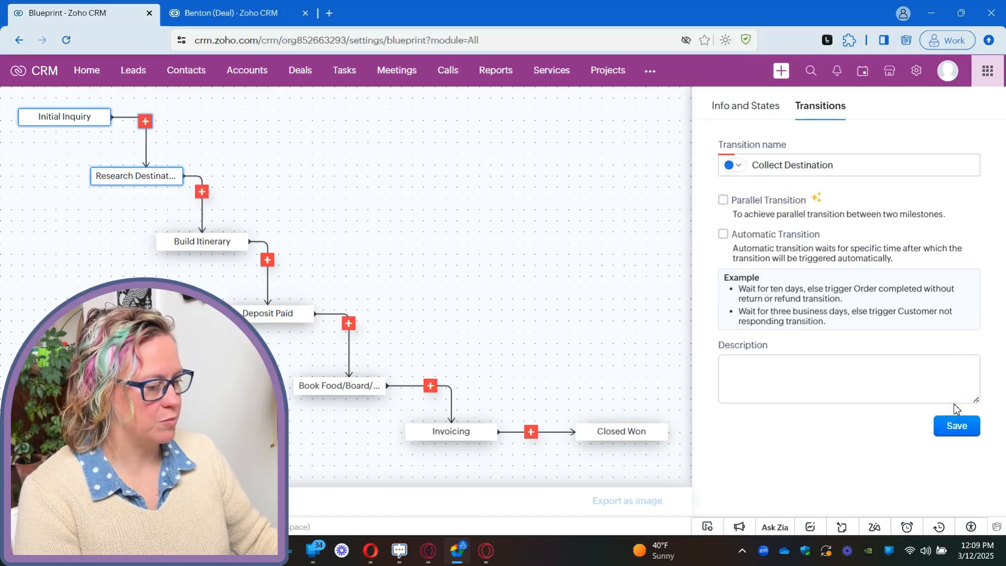
click(945, 425)
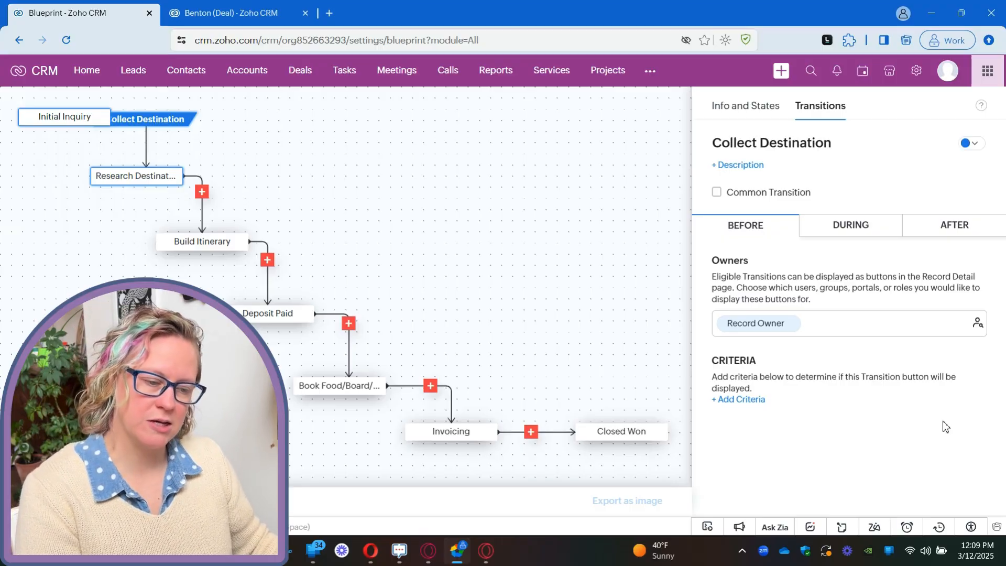
Add the Deals field Closing Date to the During stage of the Collect Destination transition.
click(53, 118)
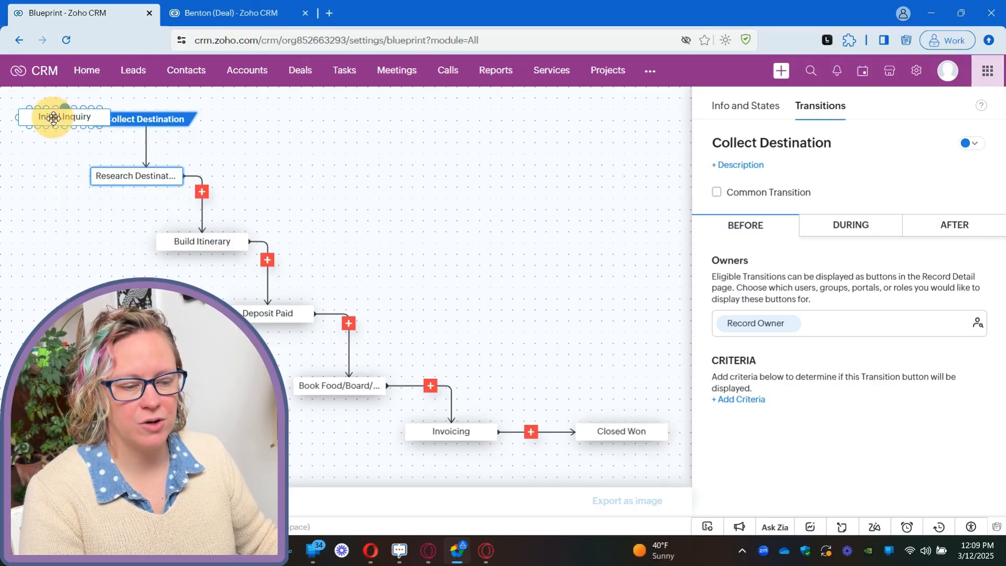
click(321, 206)
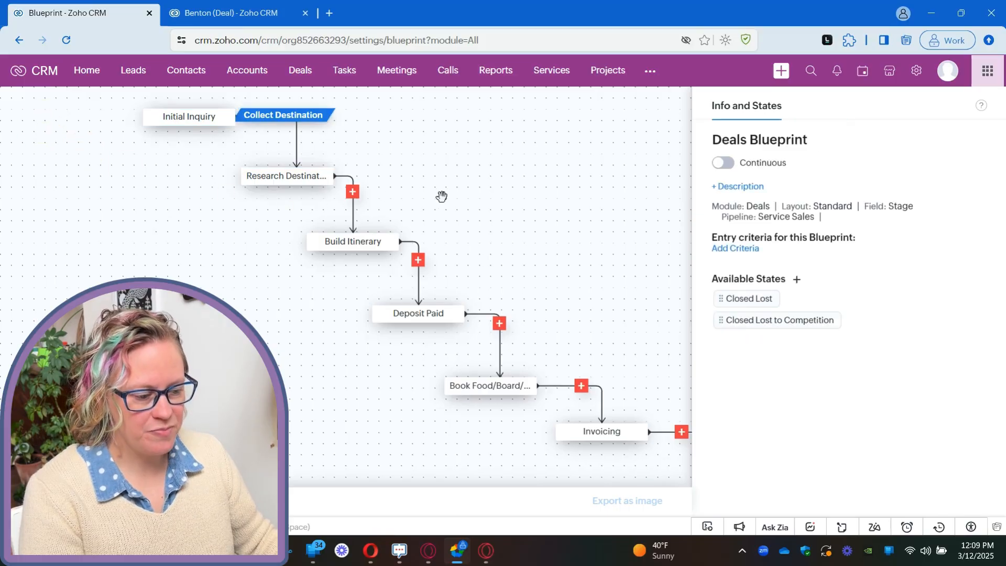
drag(441, 196, 382, 205)
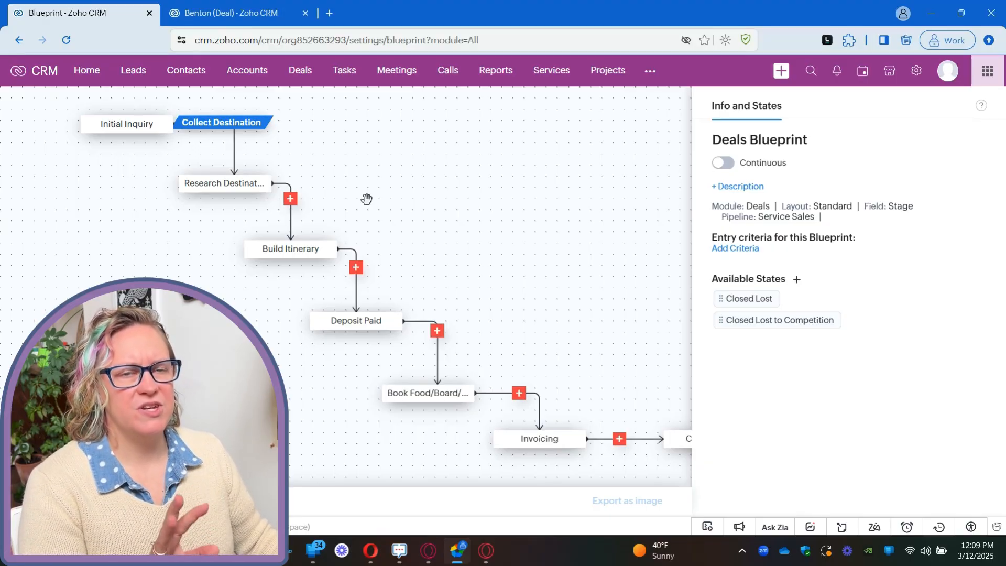
mouse_move(122, 131)
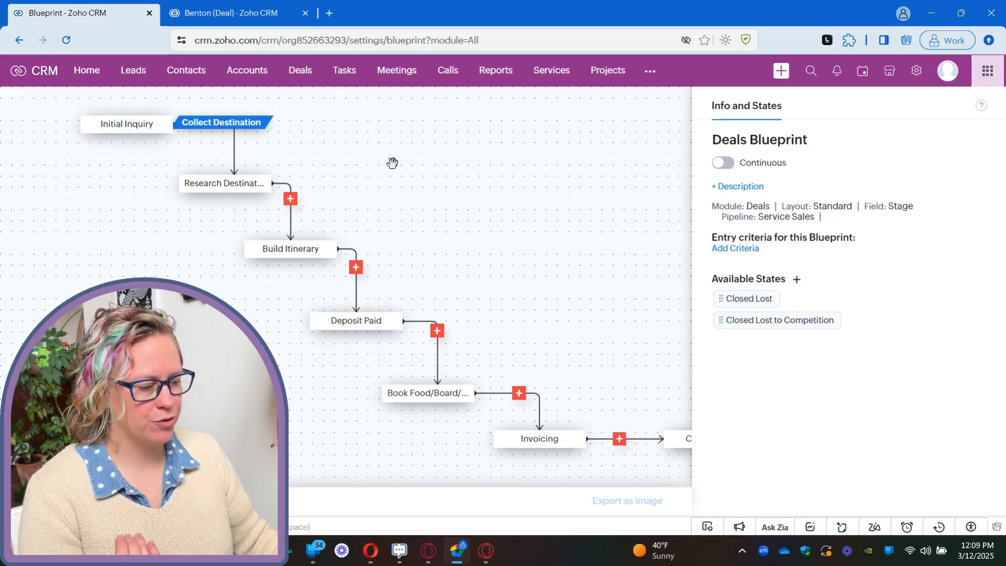
drag(393, 162, 354, 165)
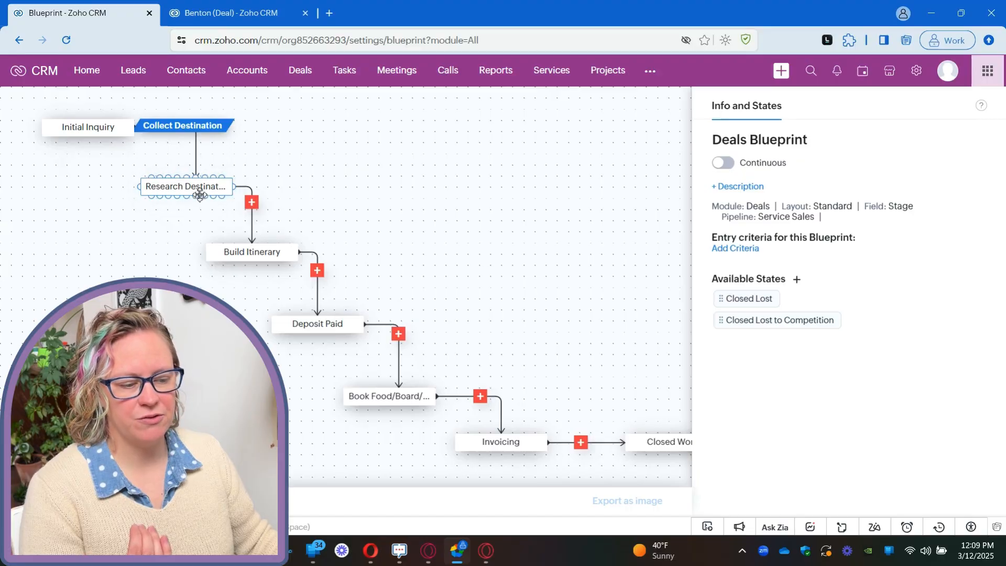
mouse_move(194, 186)
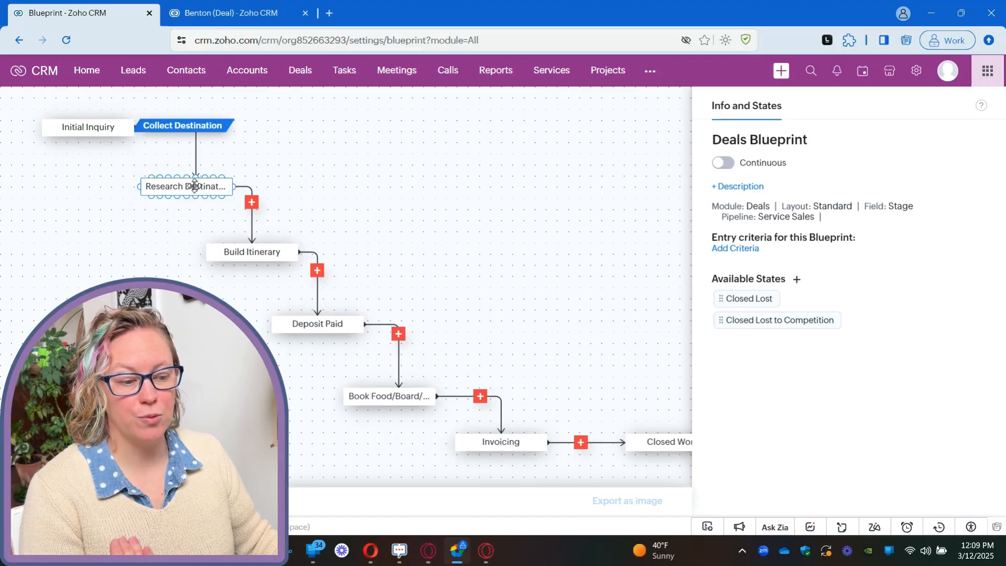
click(182, 132)
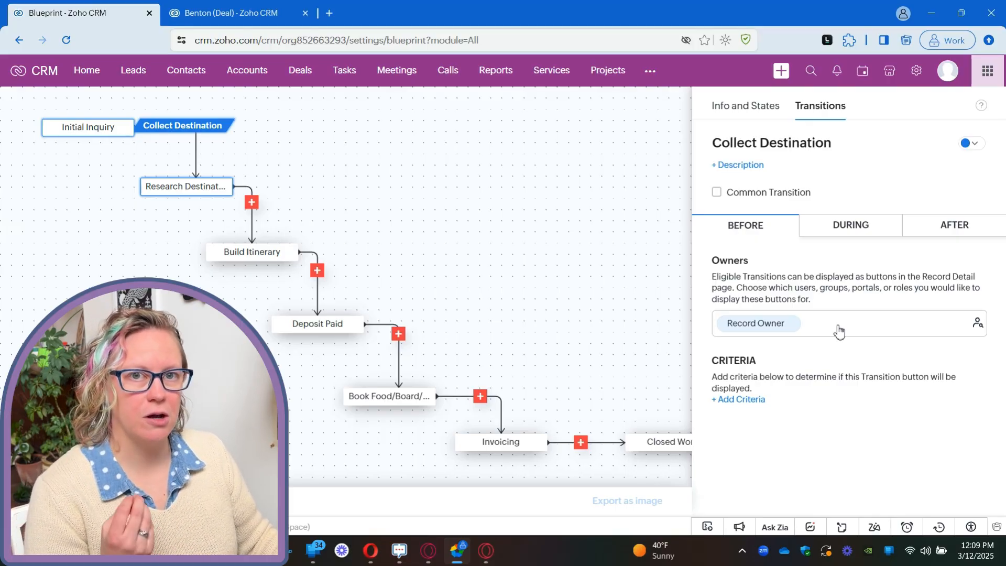
click(850, 227)
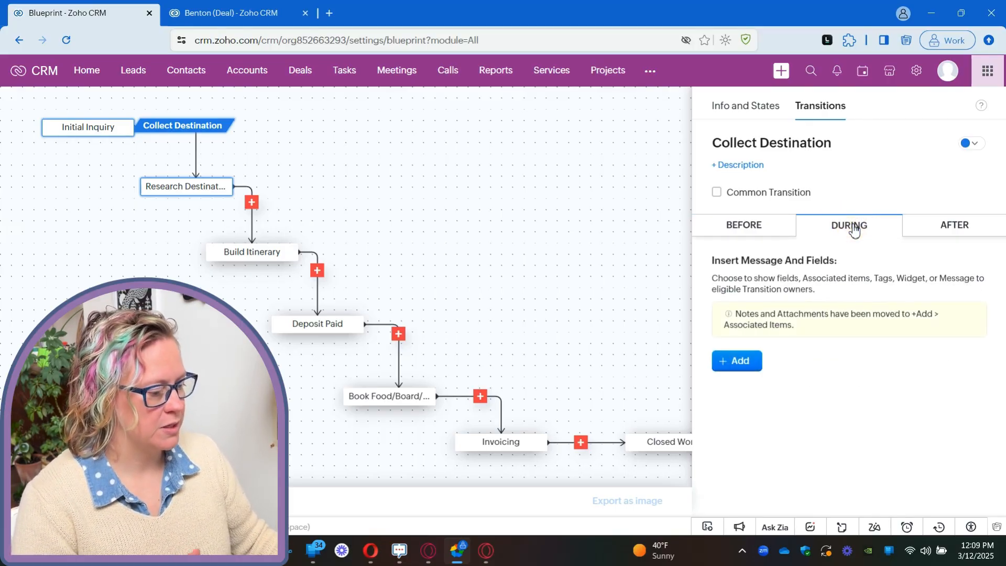
click(749, 368)
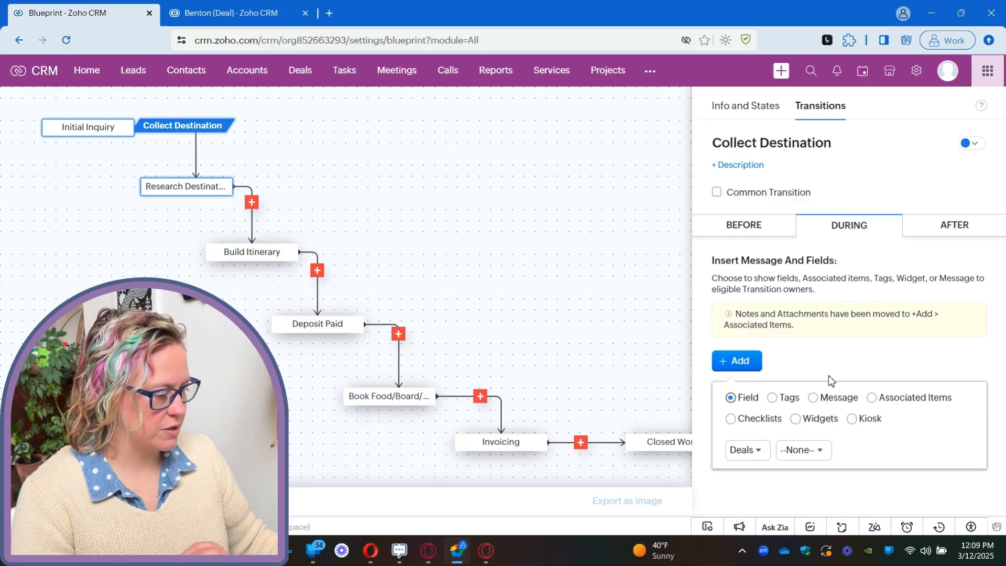
click(804, 453)
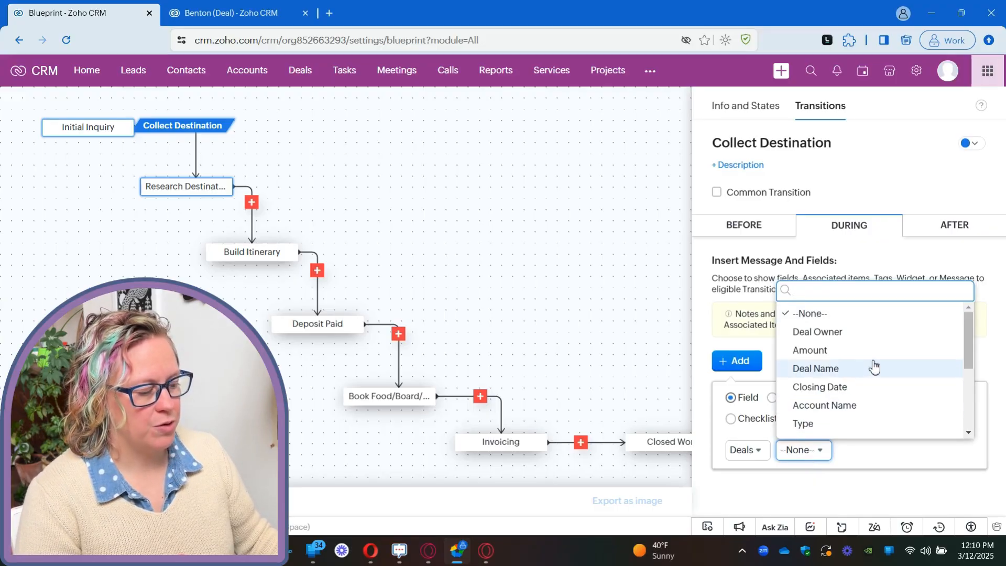
click(868, 388)
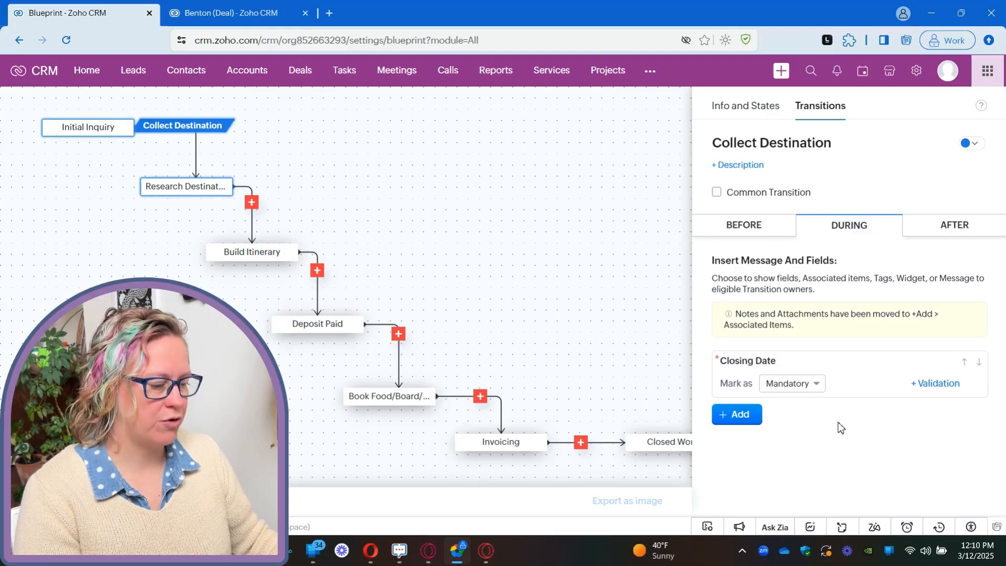
Add the Deals field Description to the fields requested during the Collect Destination transition.
click(739, 414)
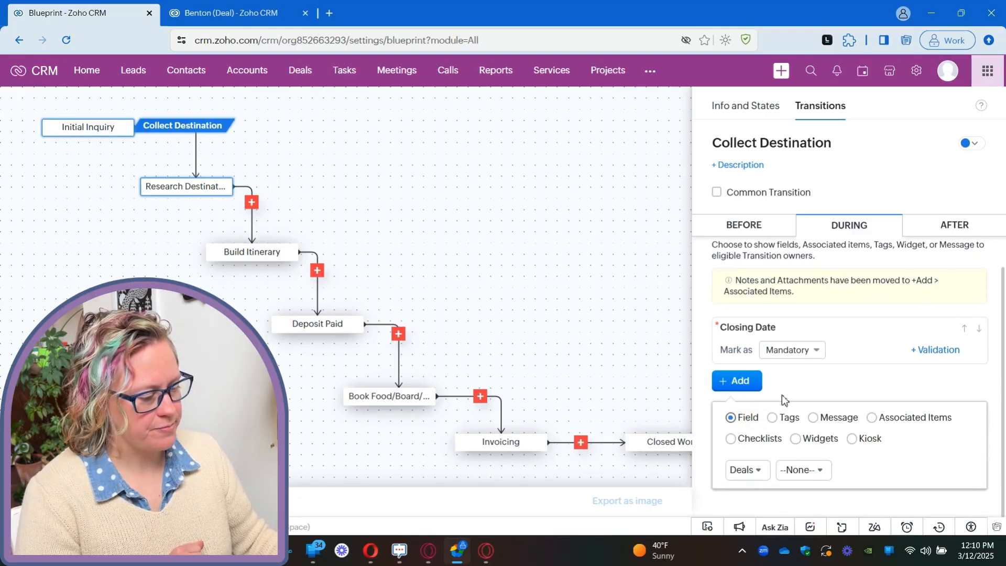
click(821, 470)
scroll(866, 442, down, 5)
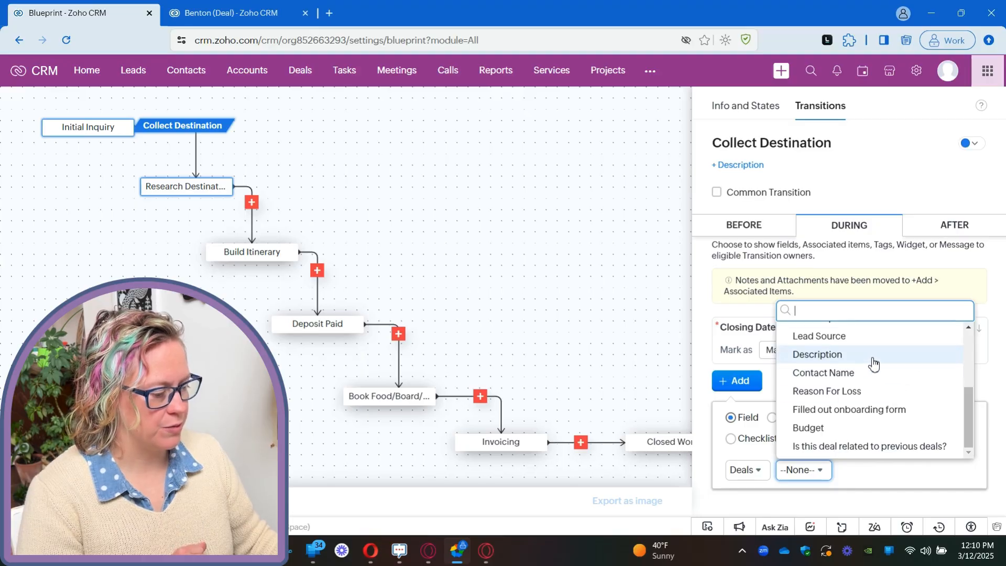
click(873, 361)
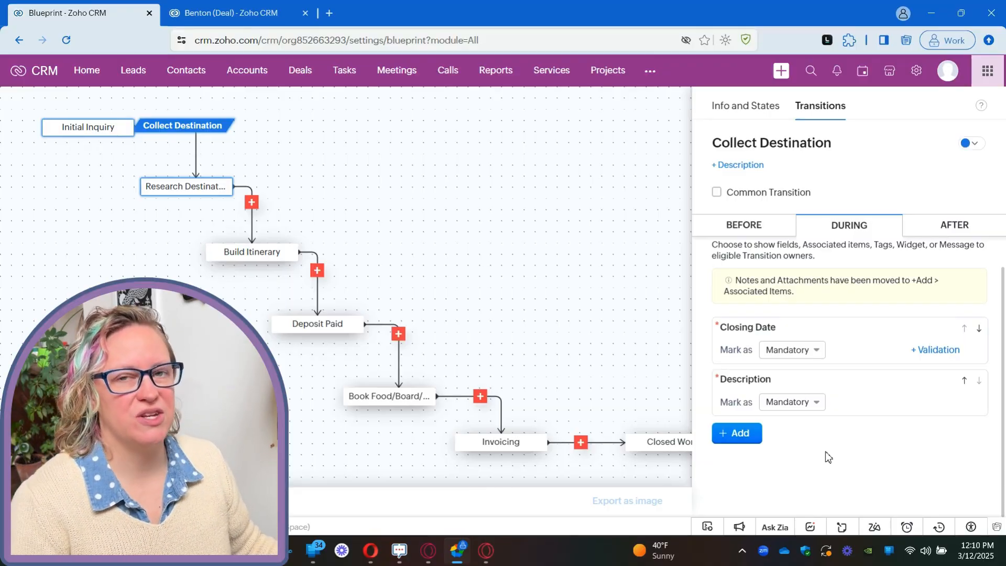
Add the Deals field Budget to the fields requested during the Collect Destination transition.
click(739, 432)
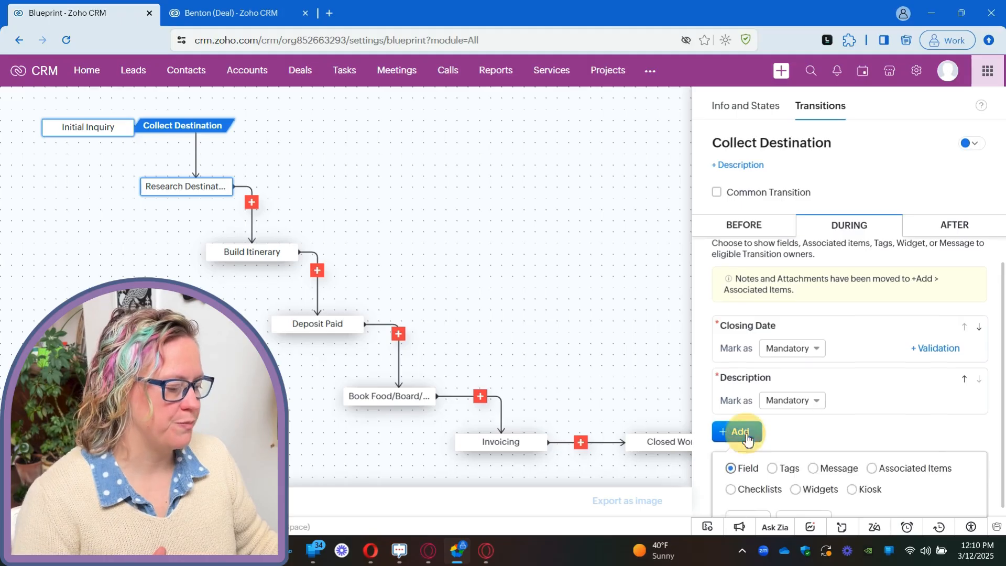
click(817, 471)
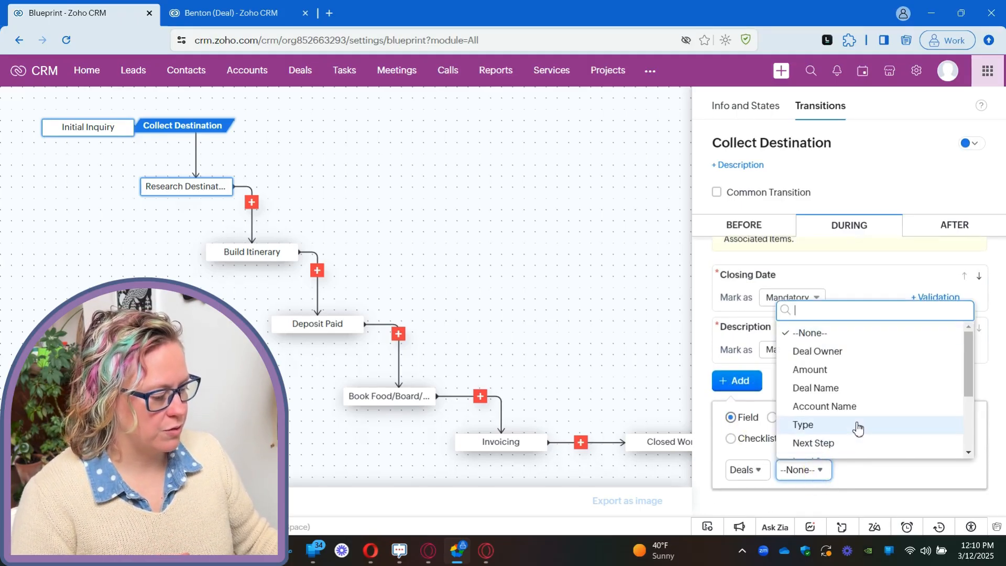
scroll(859, 427, down, 3)
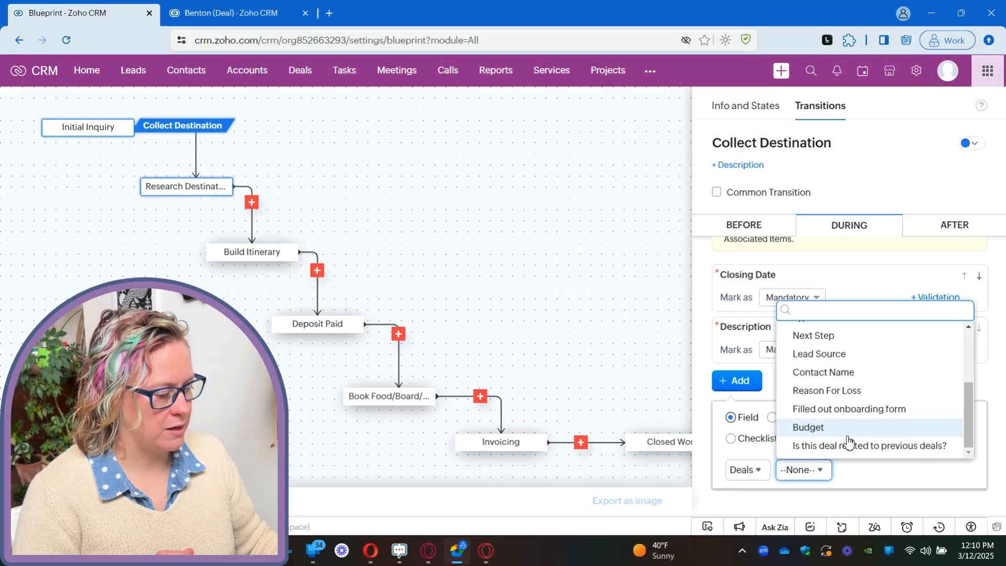
click(833, 433)
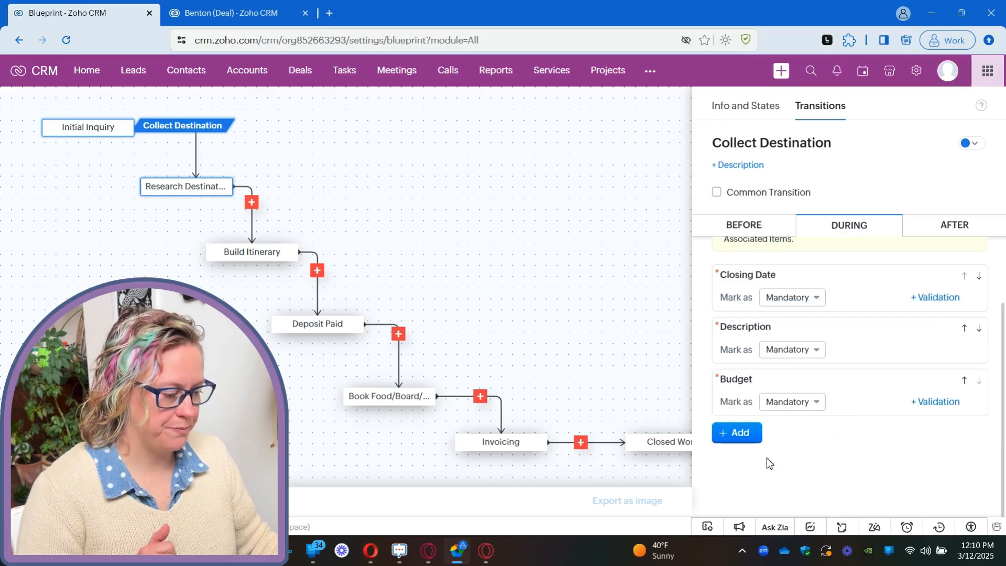
Insert a message below the Budget field reading "Don't forget to ask how many travelers!".
click(748, 435)
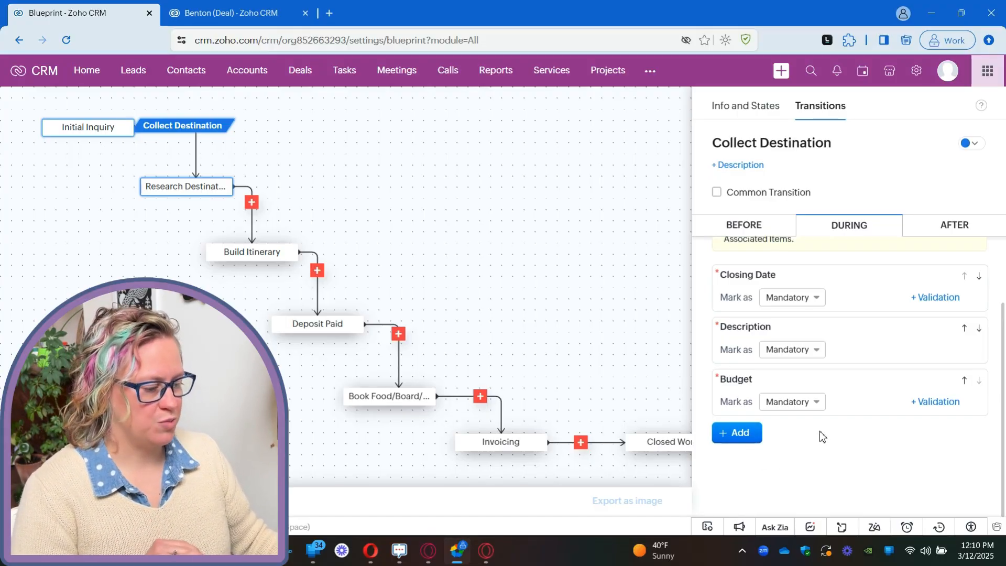
click(732, 437)
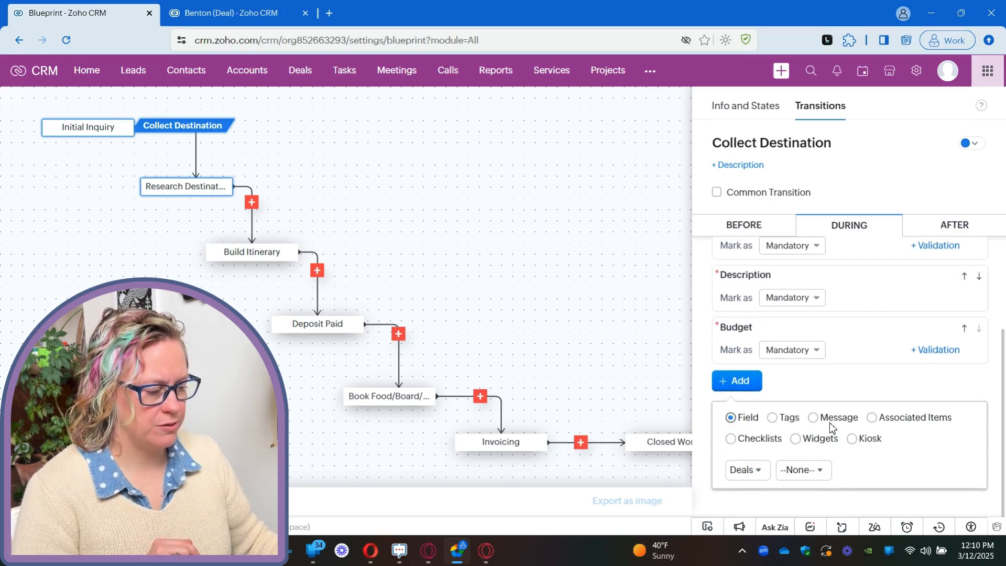
click(812, 417)
click(807, 472)
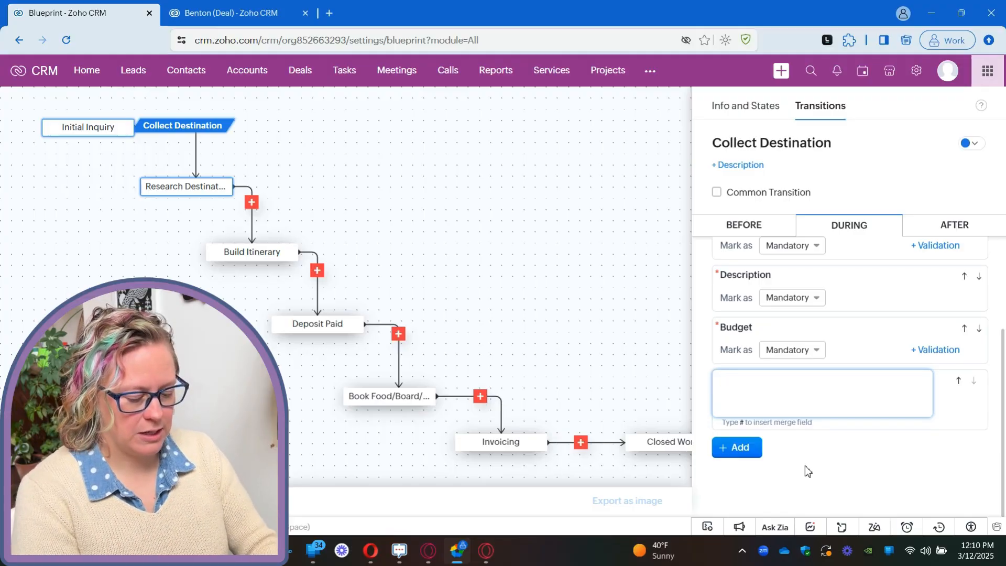
text(Don't forge)
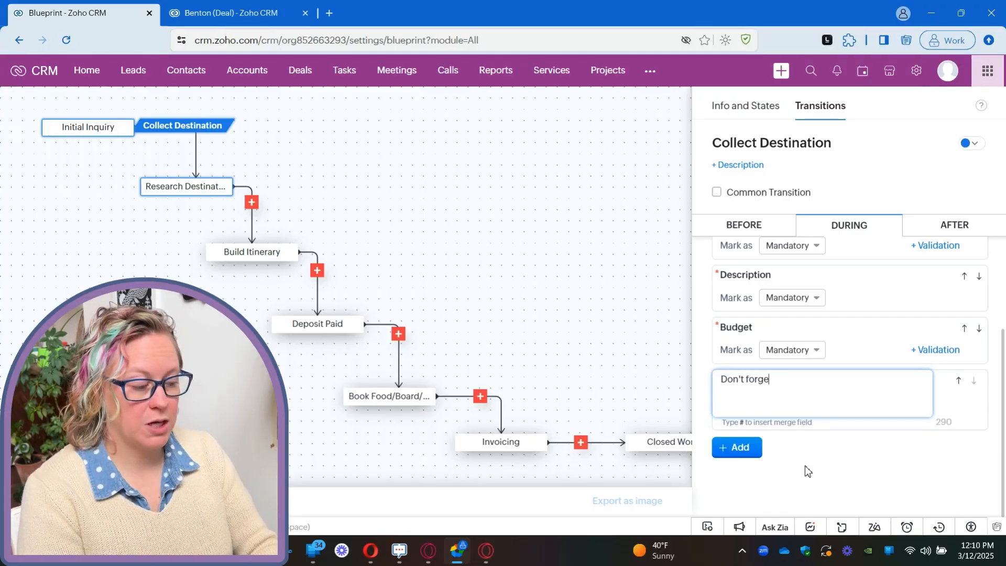
text(t to ask how m)
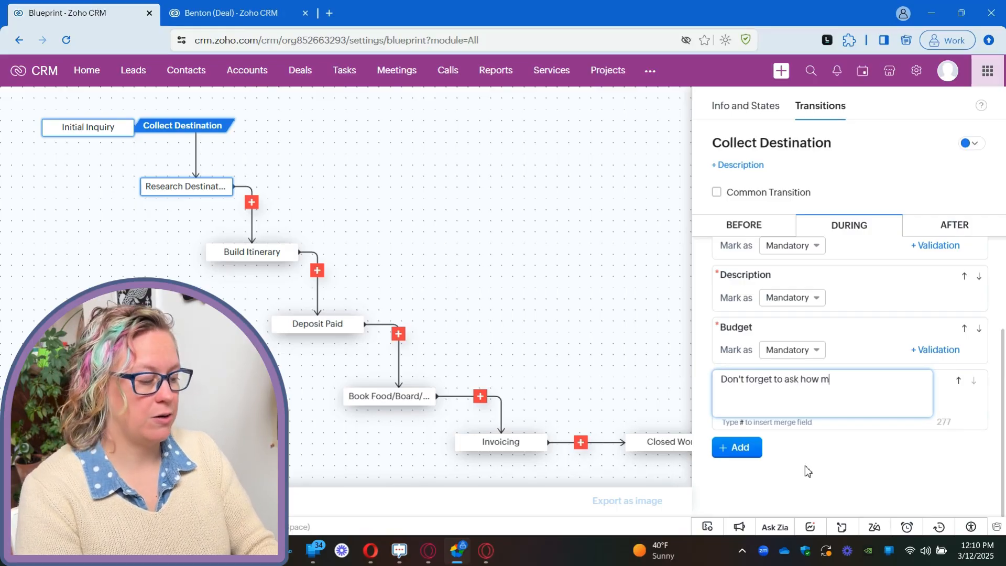
text(any travl)
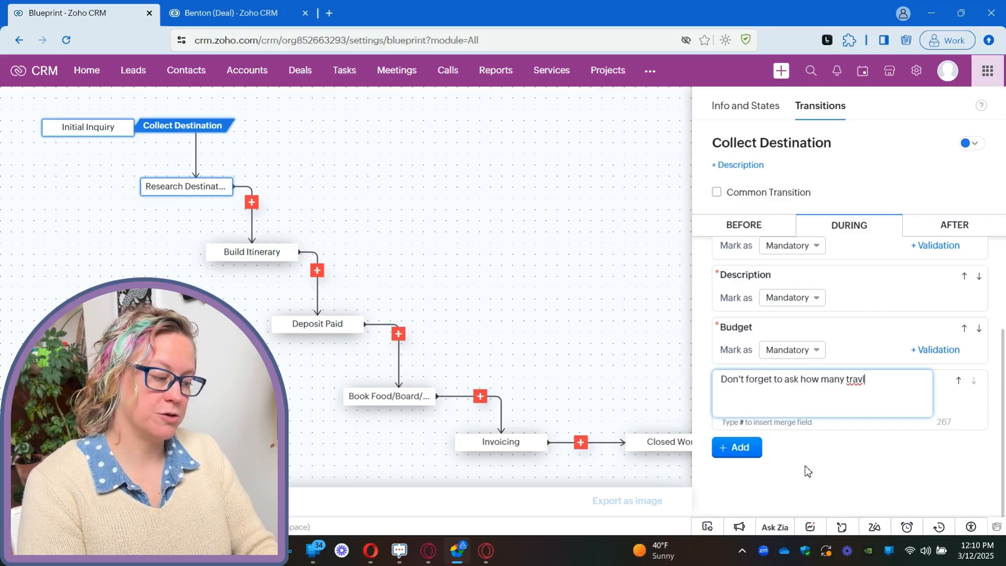
text(ers)
key(BackSpace)
key(BackSpace)
key(BackSpace)
key(BackSpace)
text(e)
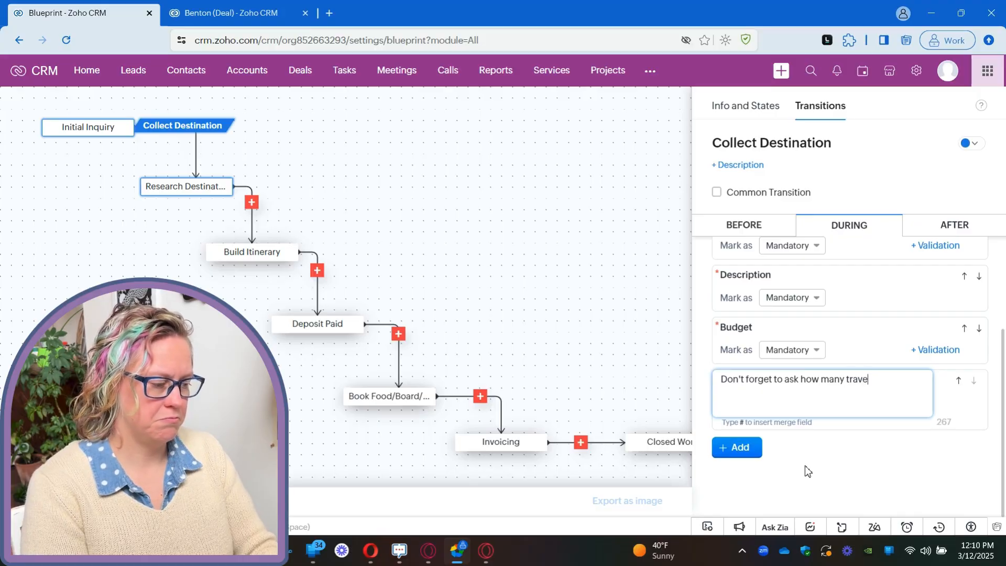
text(lers!)
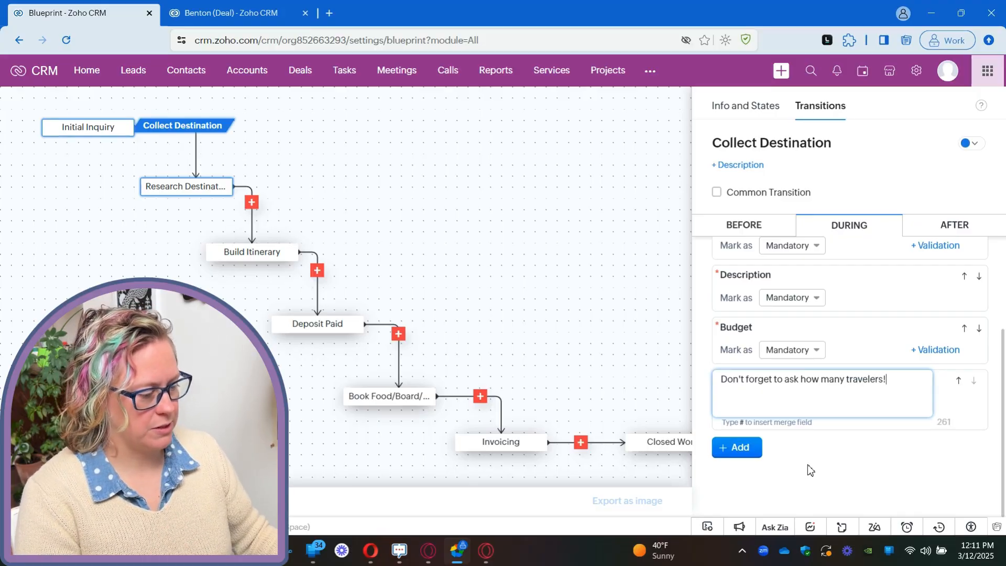
click(807, 464)
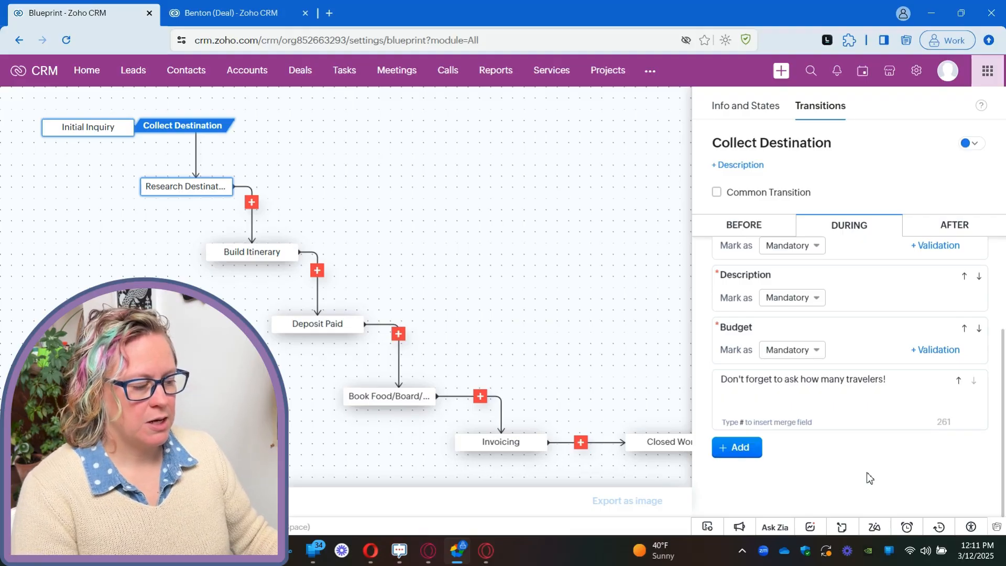
Move the message about the number of travelers above the Closing Date field in the Collect Destination transition's During stage.
scroll(867, 476, up, 1)
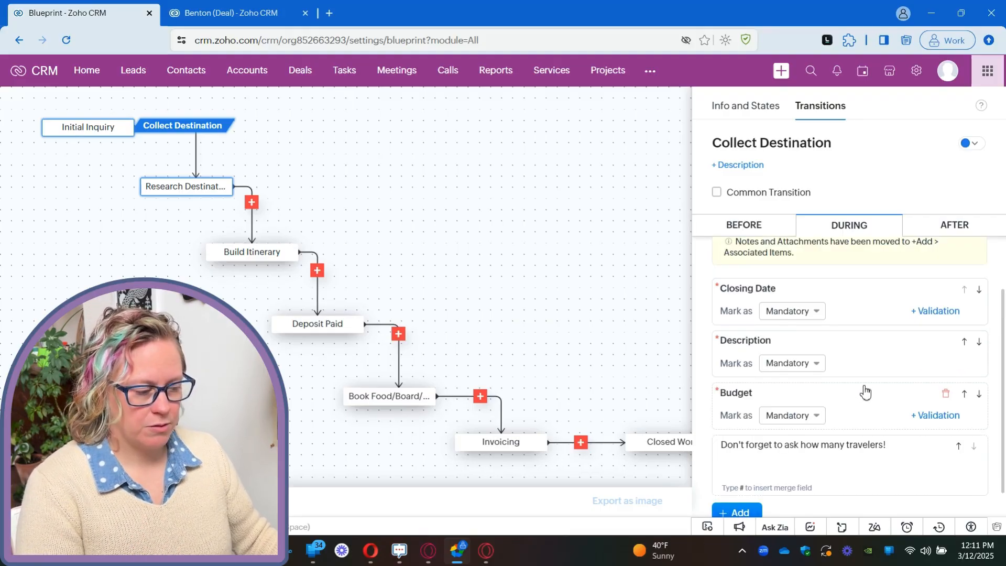
scroll(864, 392, down, 1)
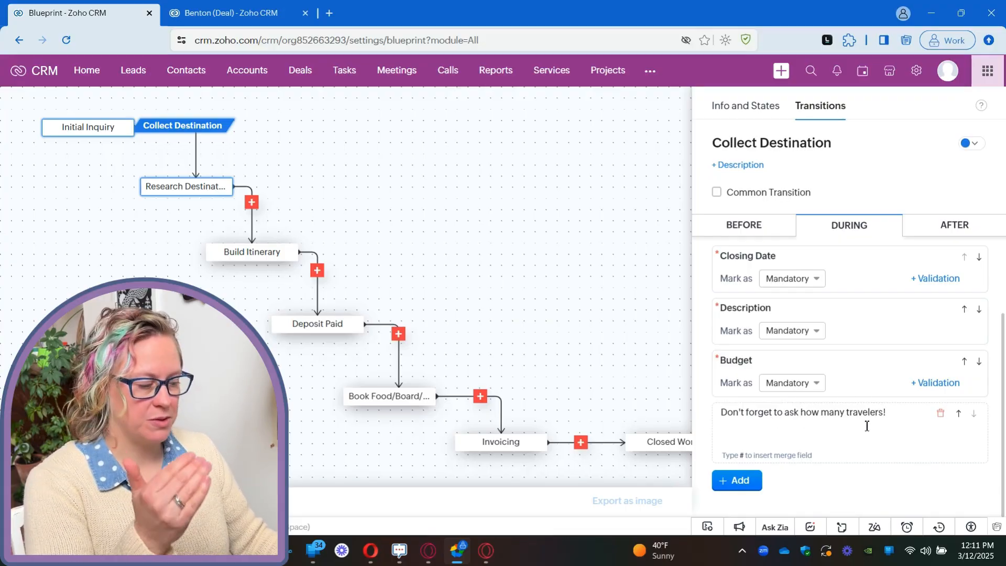
click(958, 413)
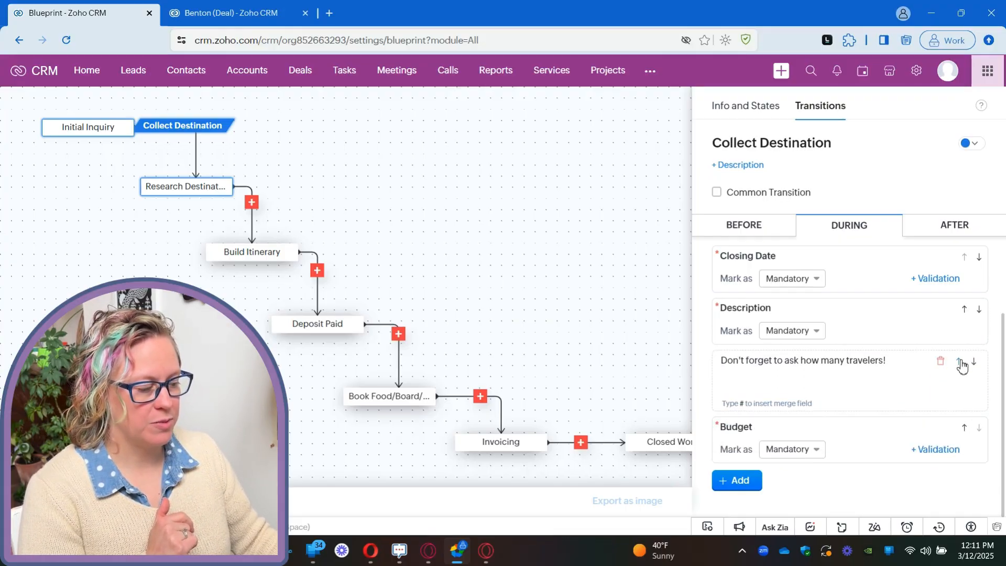
click(960, 363)
click(959, 309)
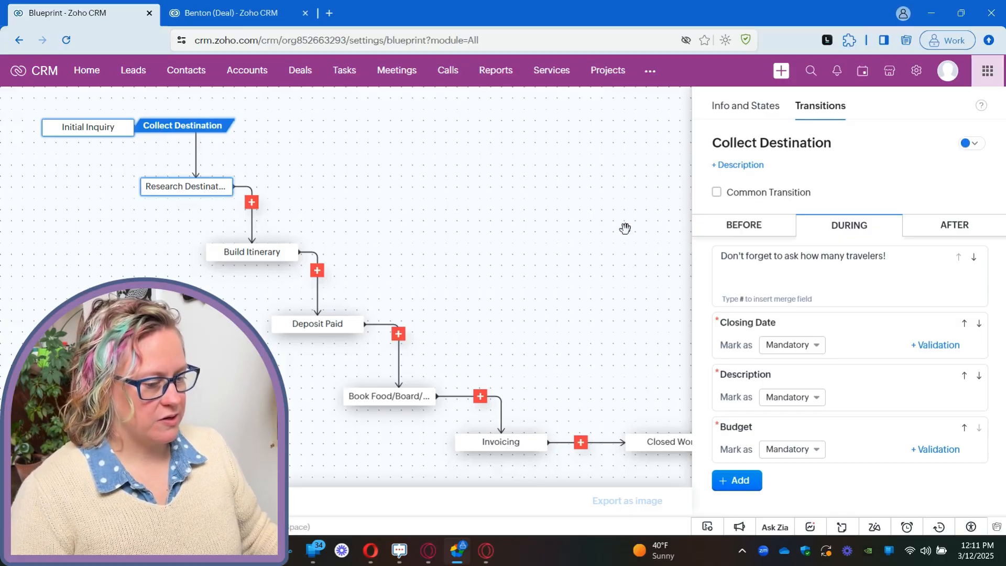
Review the Before, During and After settings of the Collect Destination transition, and return to the blueprint overview.
click(737, 225)
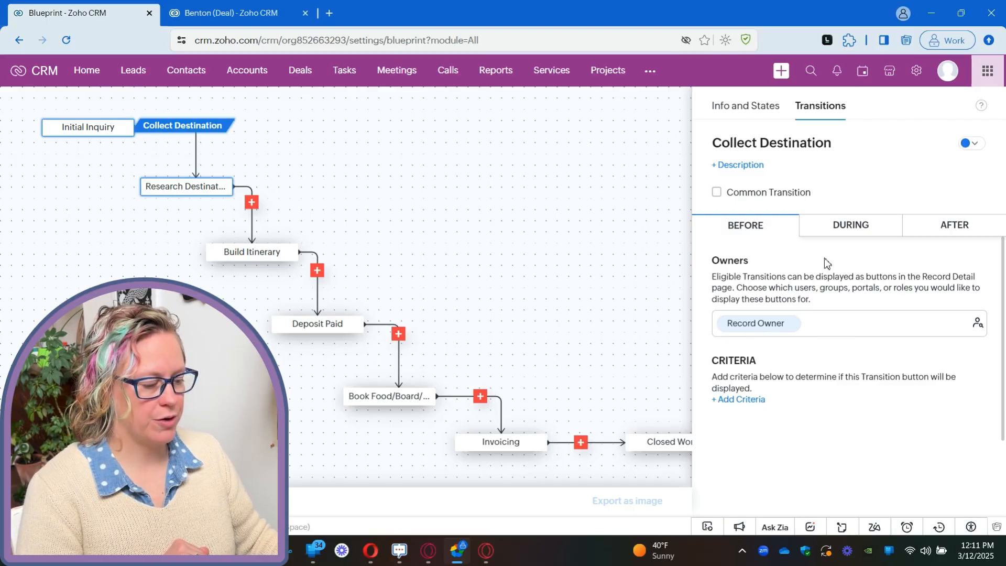
click(860, 226)
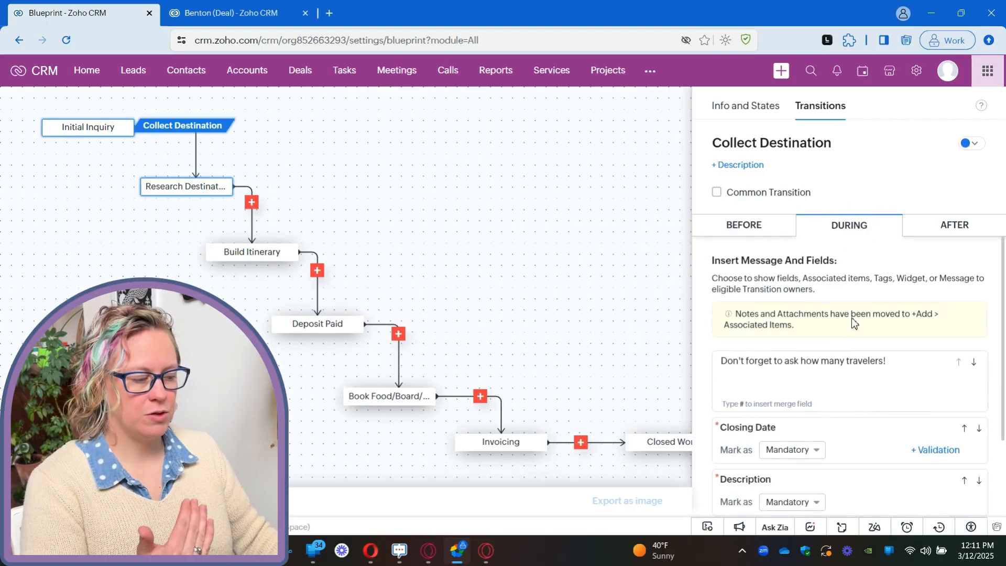
scroll(841, 361, down, 2)
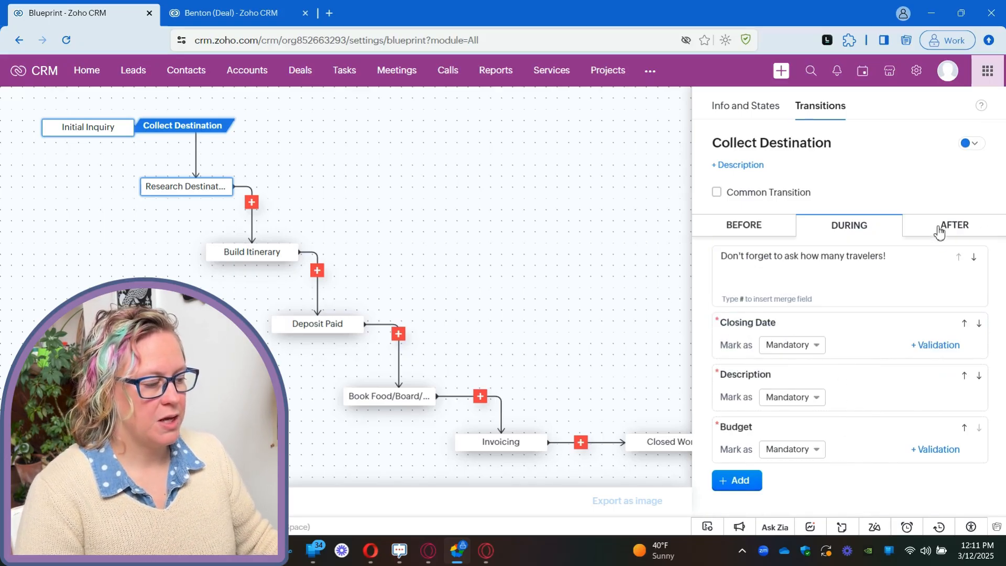
click(939, 232)
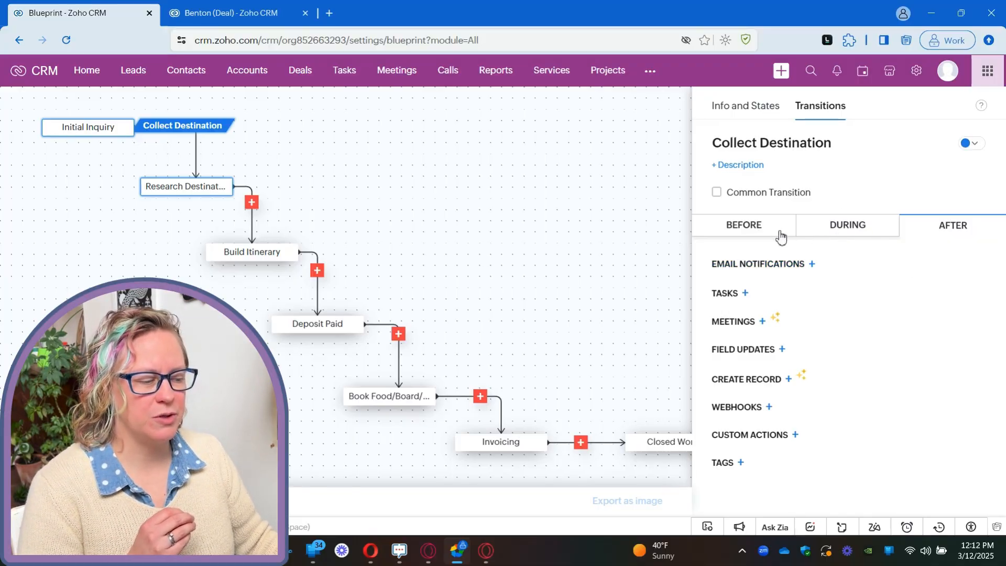
click(528, 210)
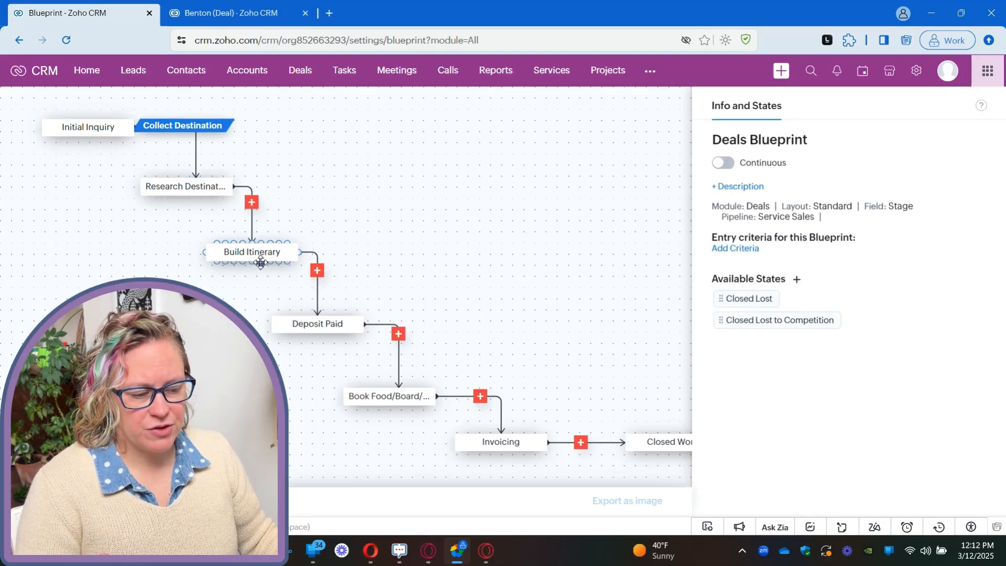
Create a transition named Destination Chosen between the Research Destination and Build Itinerary states.
click(253, 204)
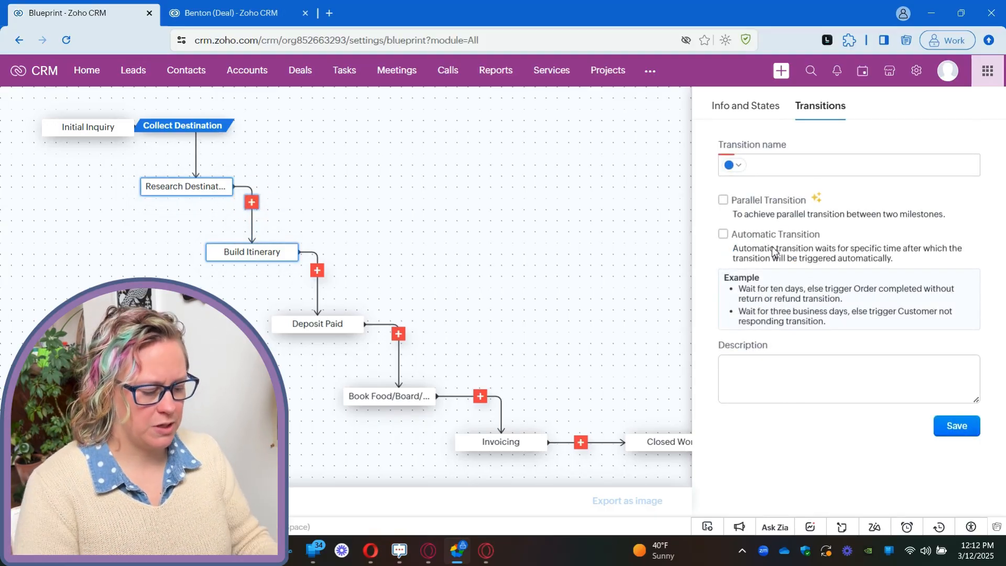
text(Des)
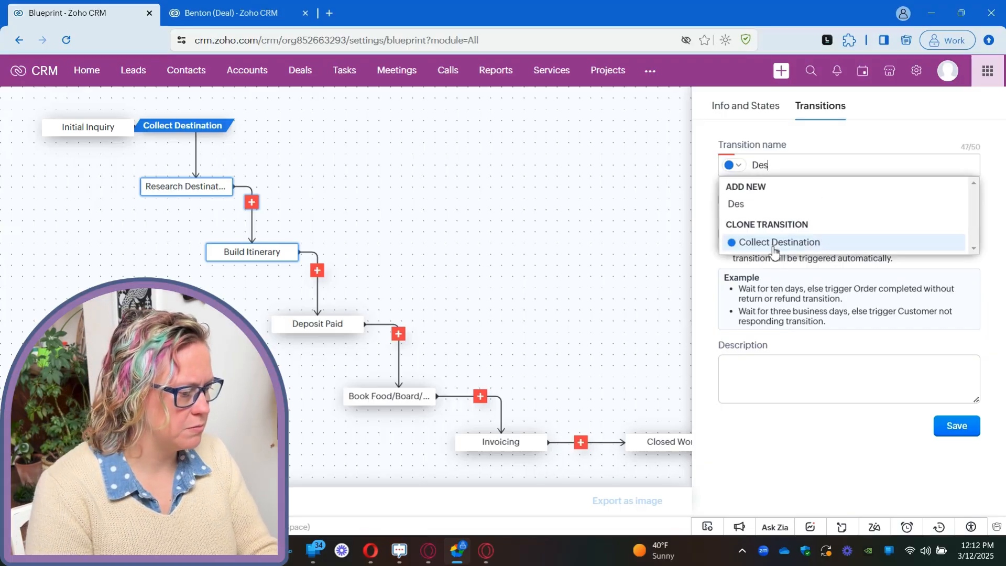
text(tination Chos)
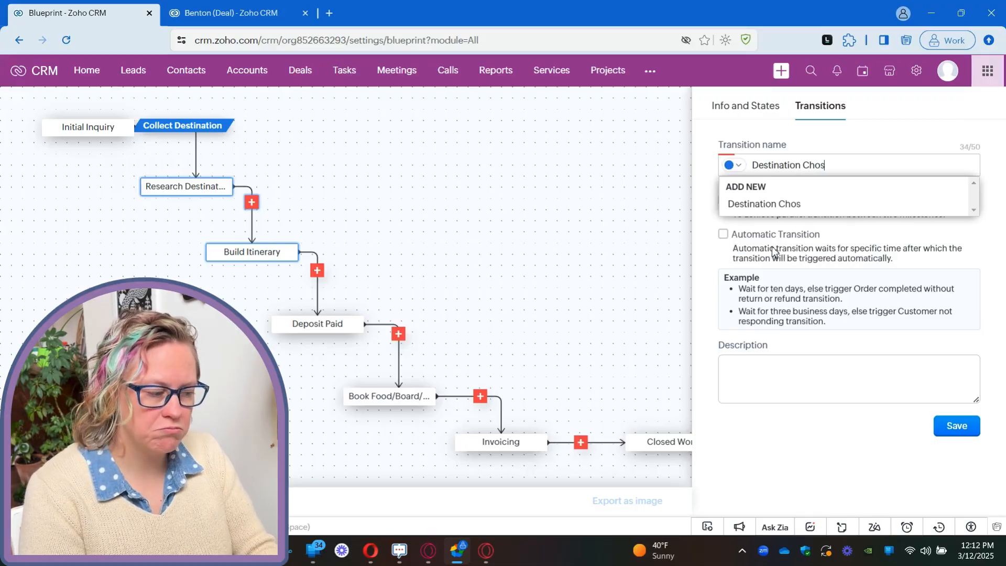
text(en)
click(783, 202)
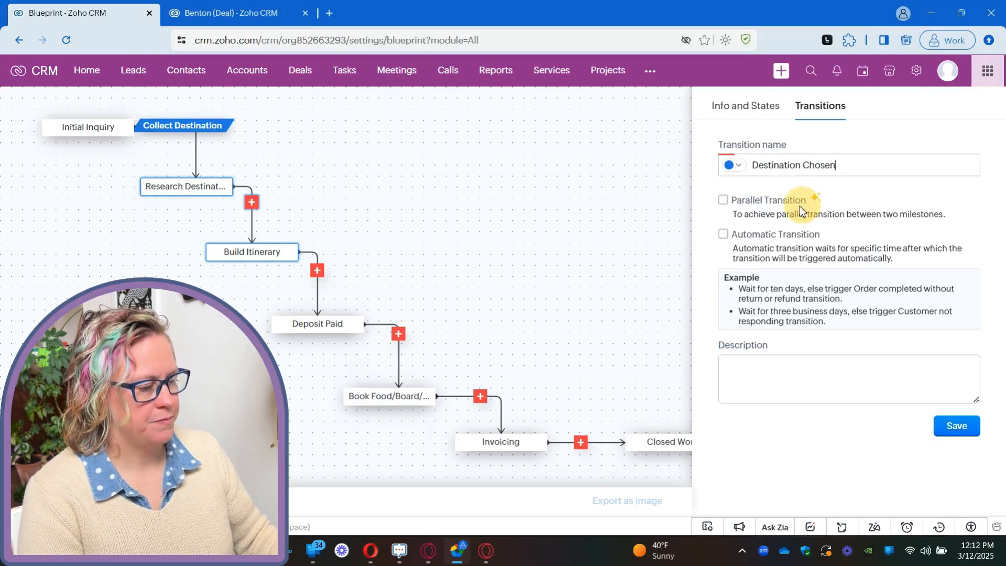
click(969, 429)
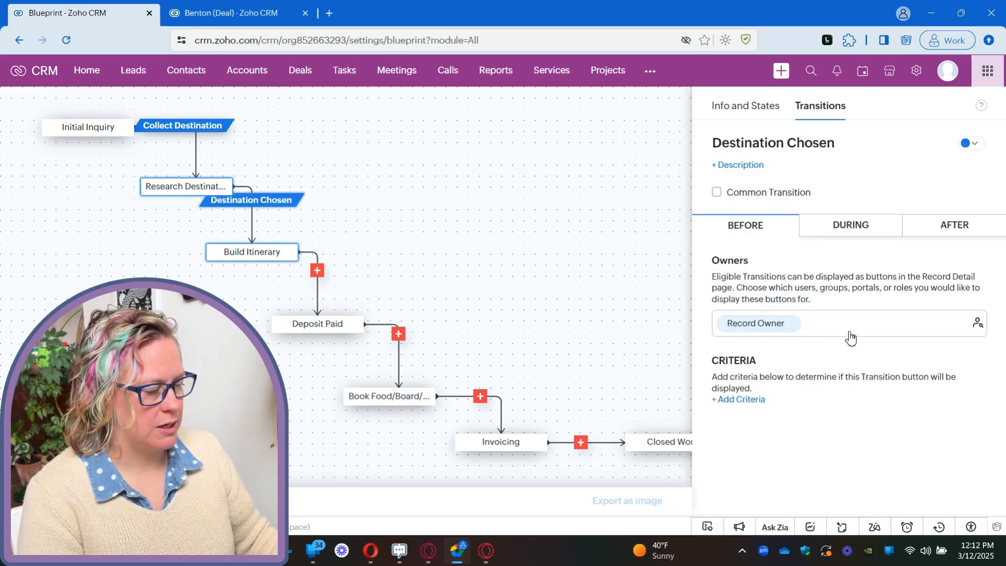
Add the Operations Team role to the owners of the Destination Chosen transition.
click(978, 322)
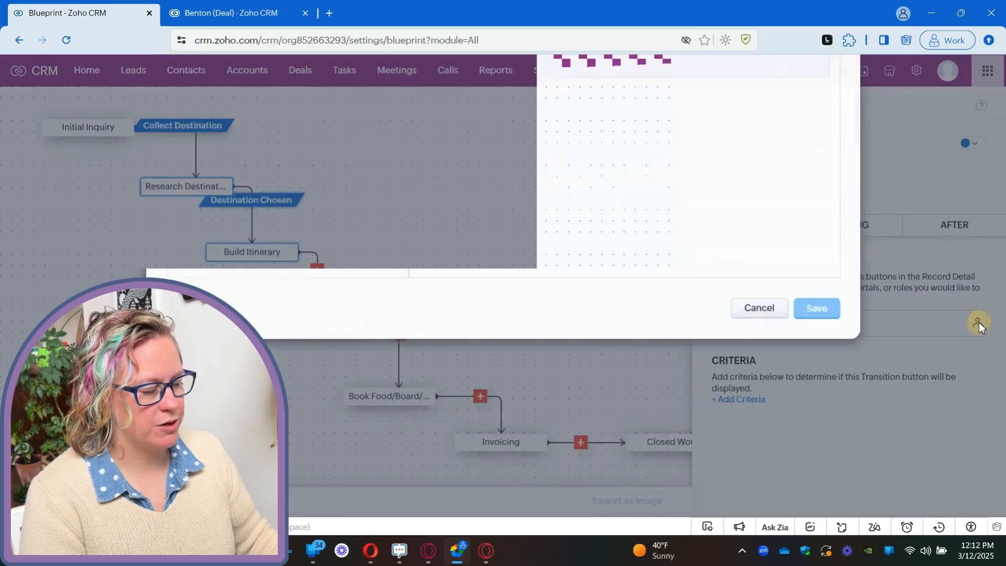
click(186, 135)
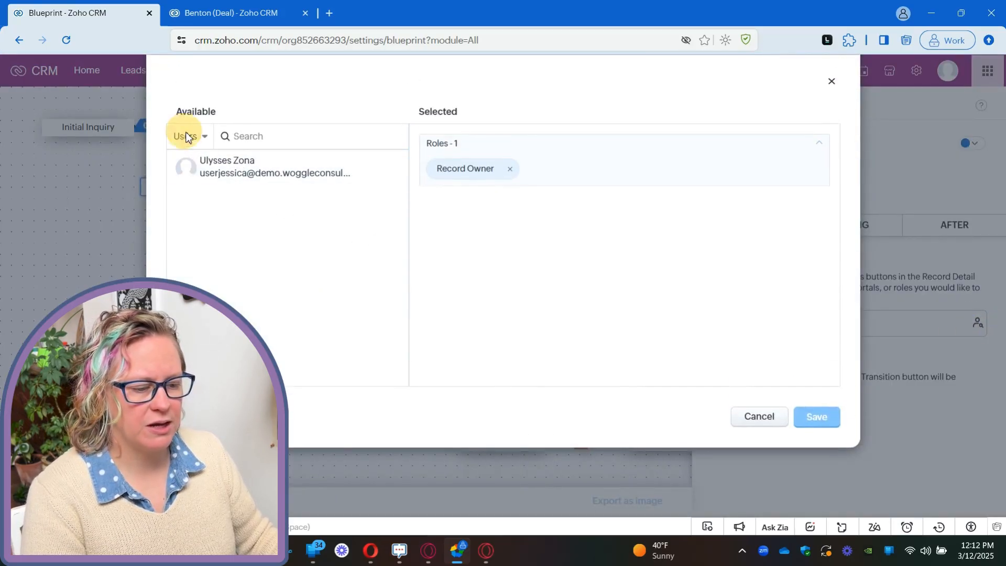
click(209, 189)
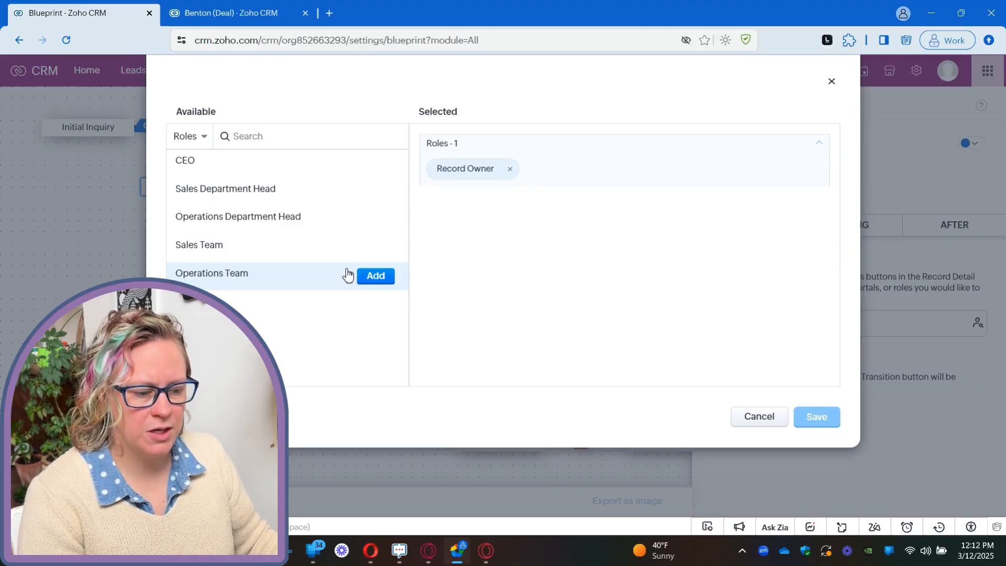
click(381, 283)
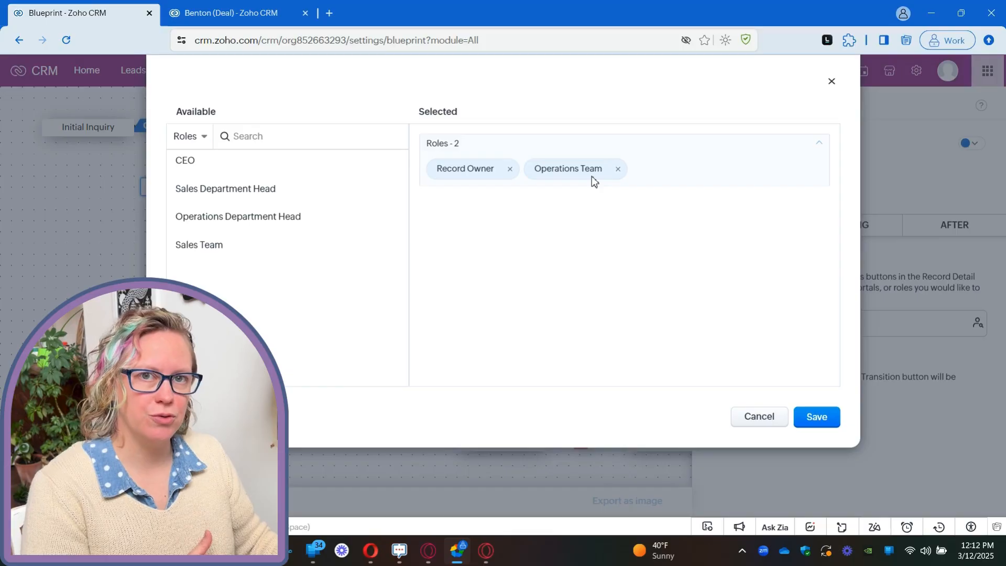
click(817, 418)
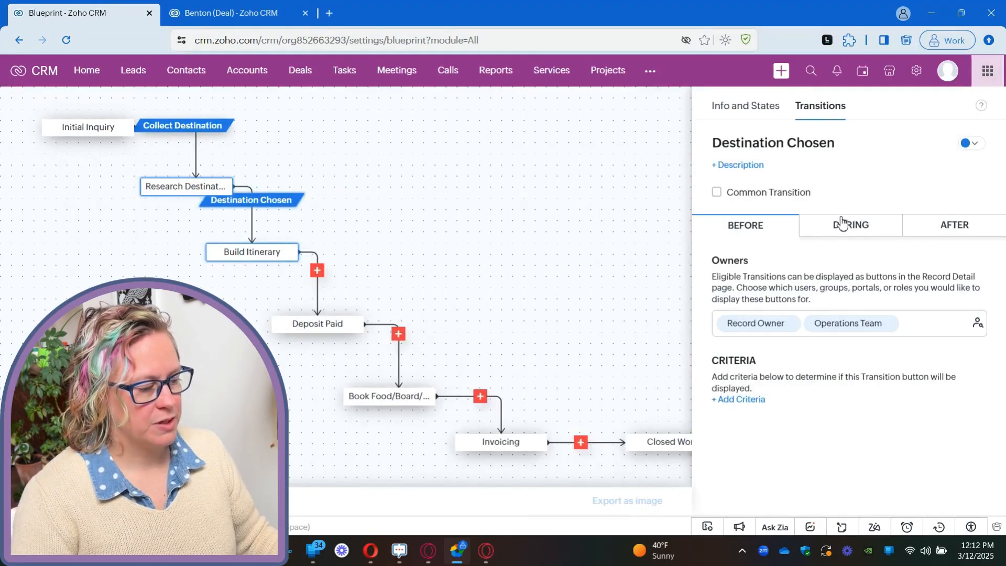
Check the Notes section in the open deal record, and add Notes as an associated item to Destination Chosen's During stage.
click(842, 223)
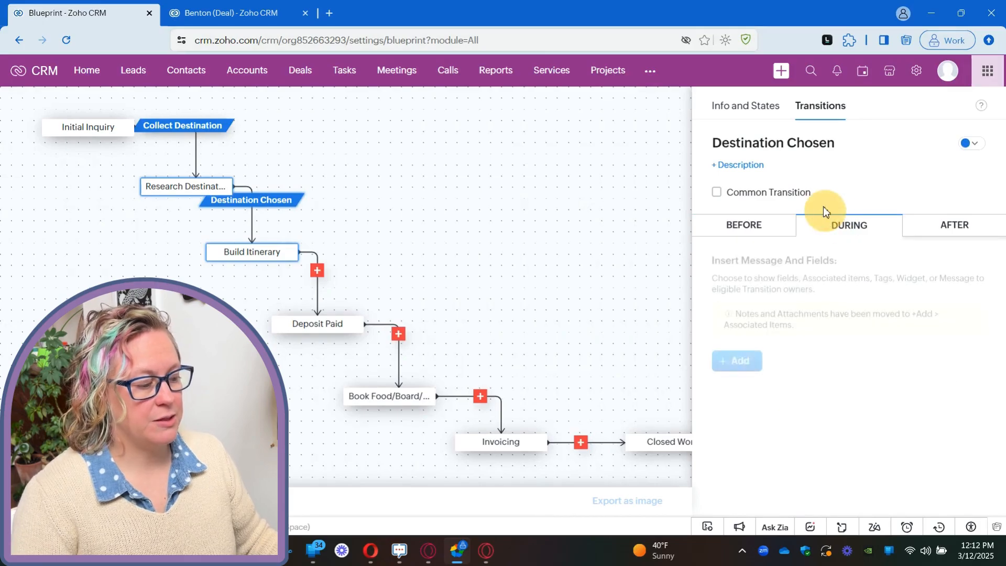
click(745, 362)
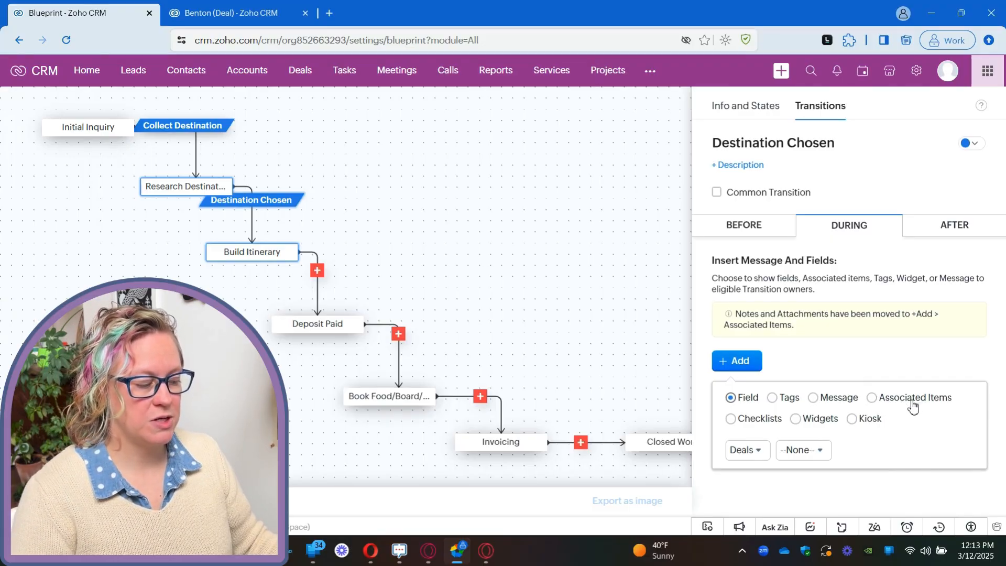
click(262, 12)
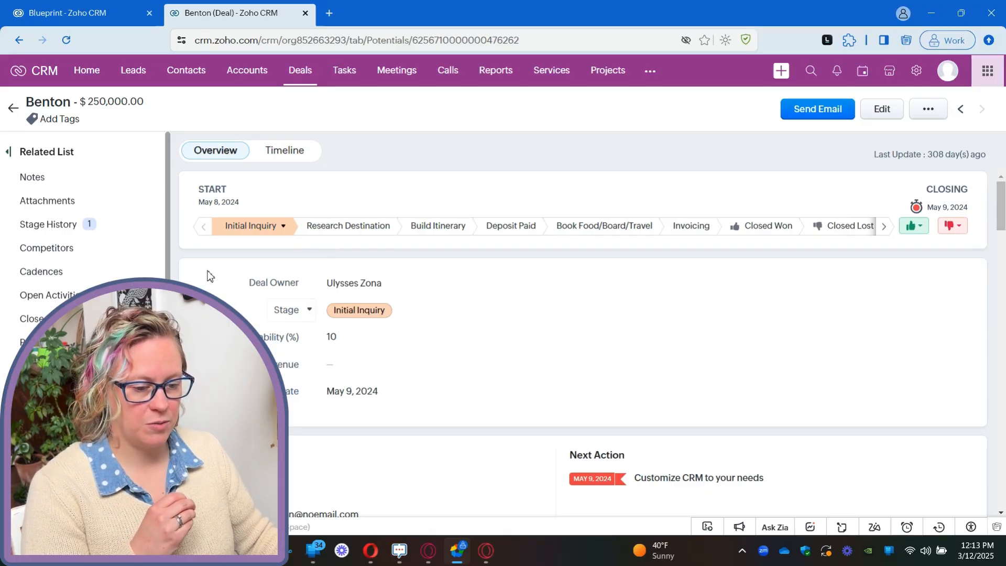
click(96, 187)
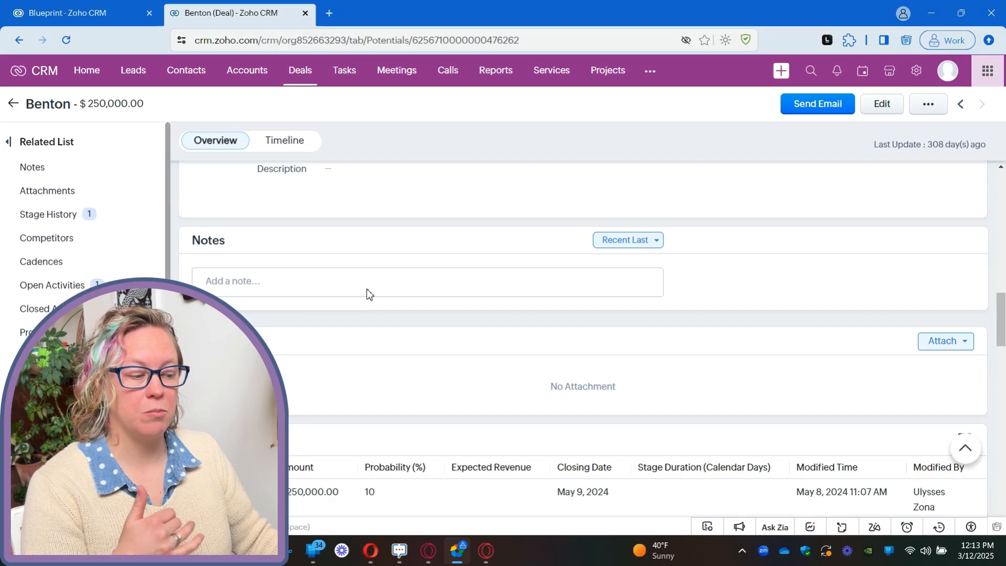
click(56, 13)
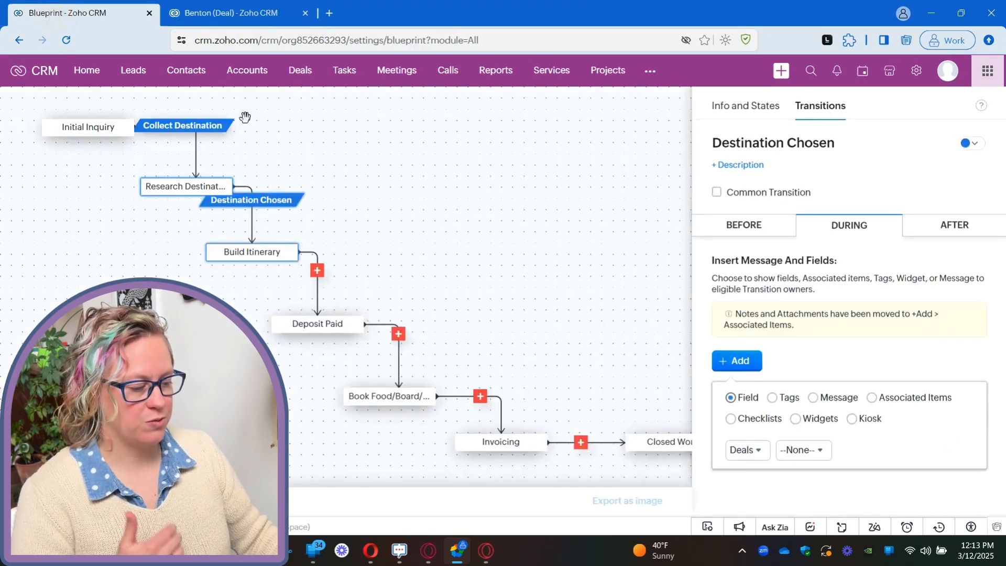
click(899, 399)
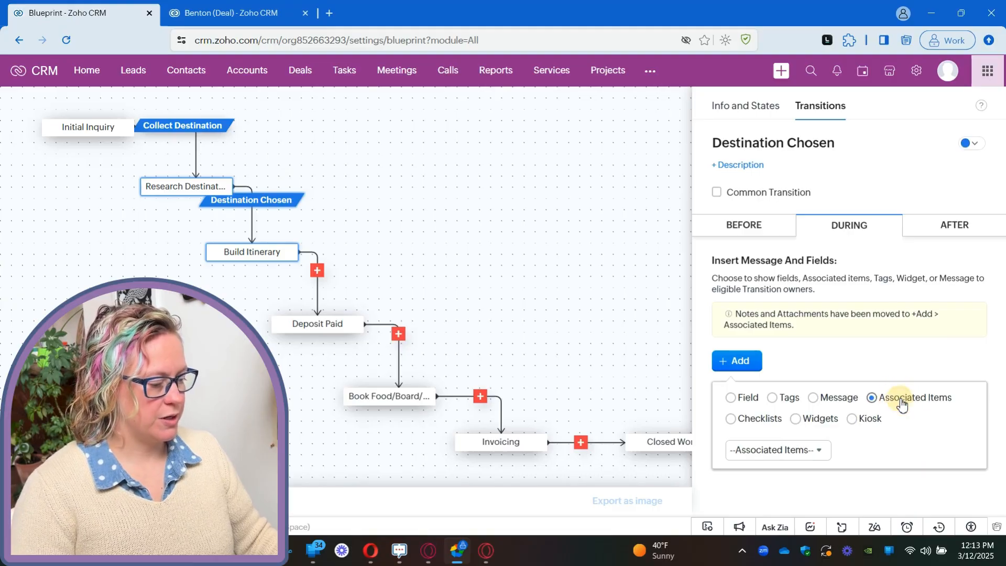
click(791, 454)
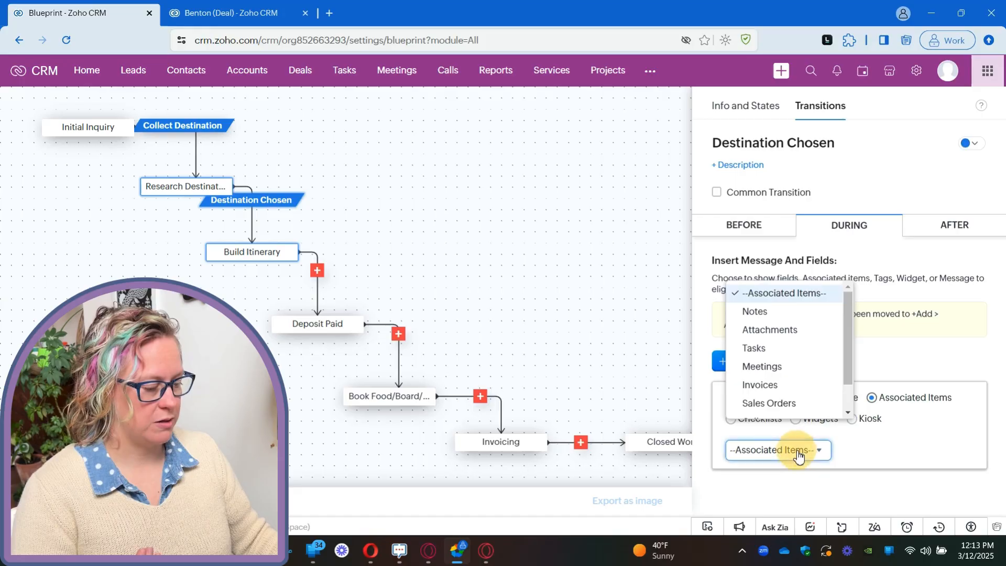
click(807, 314)
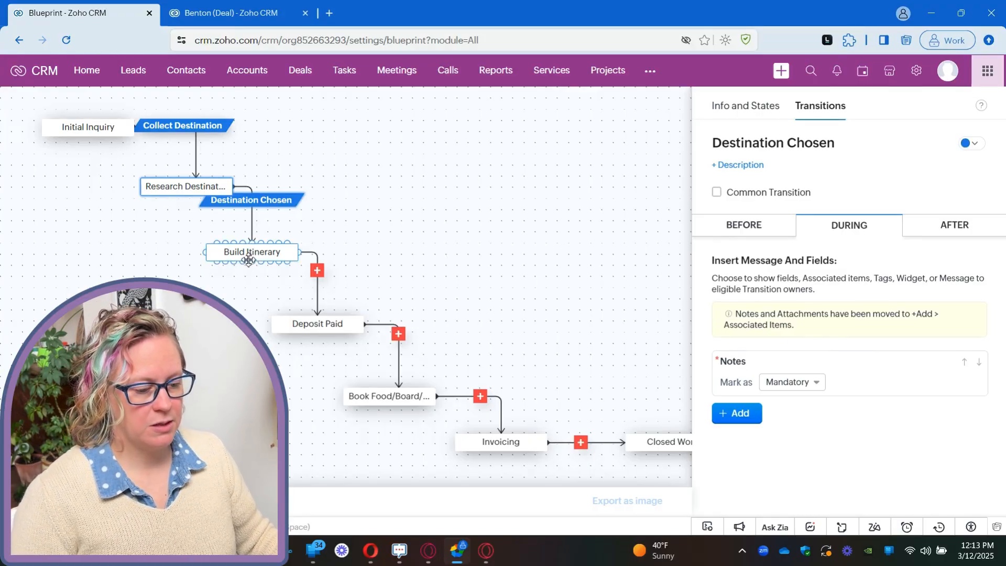
click(436, 250)
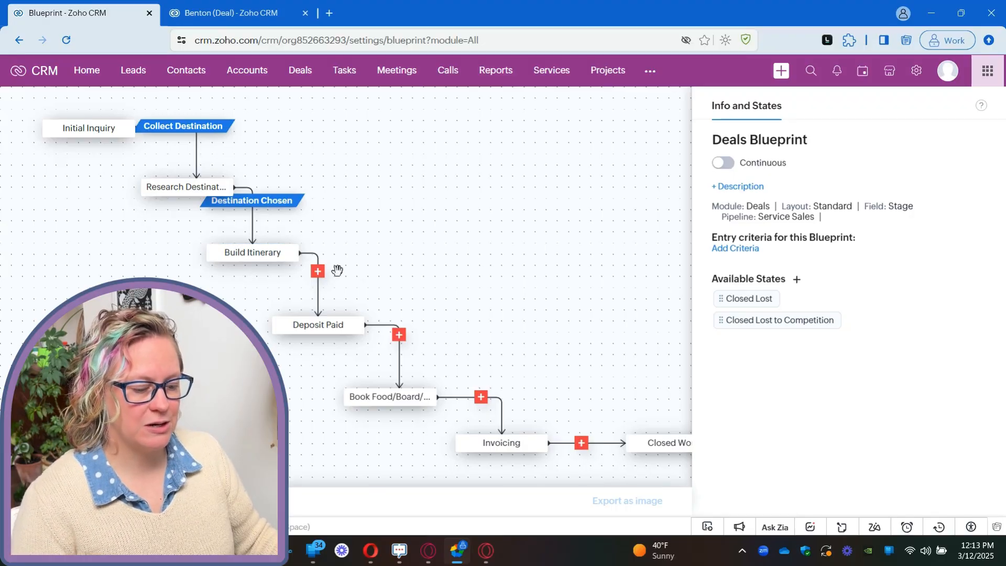
Create a green transition named Deposit Paid between the Build Itinerary and Deposit Paid states.
click(318, 272)
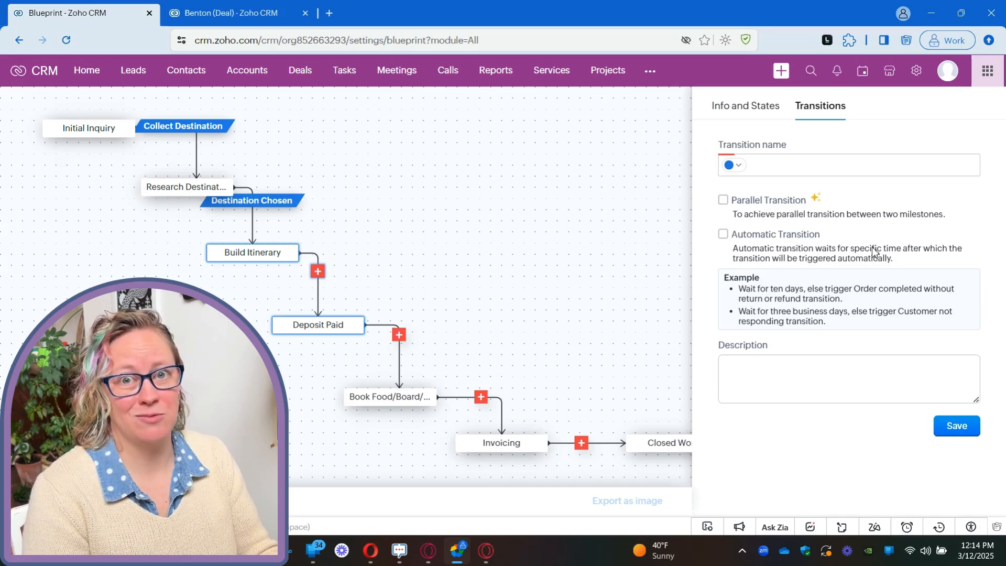
text(Deposit Paid)
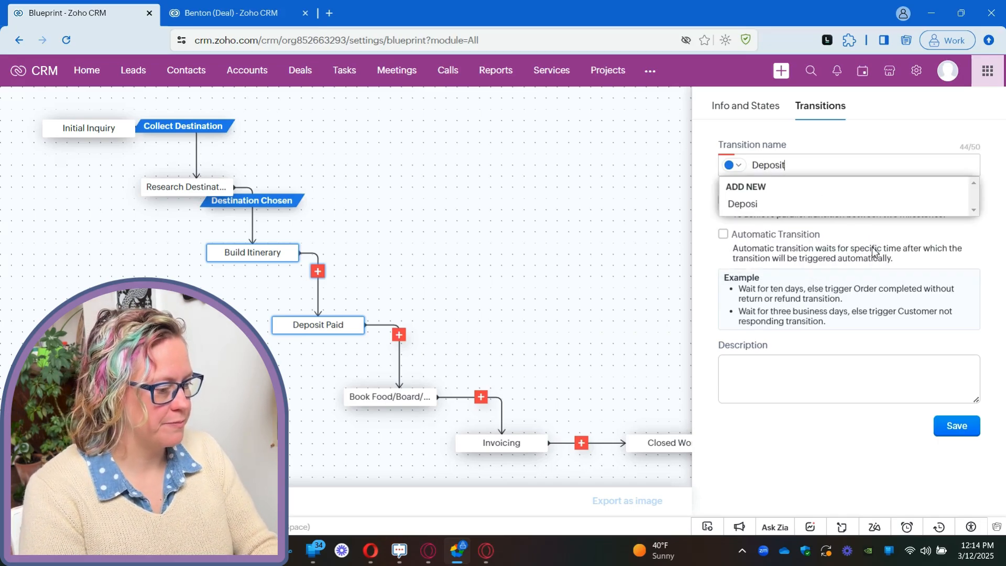
click(801, 206)
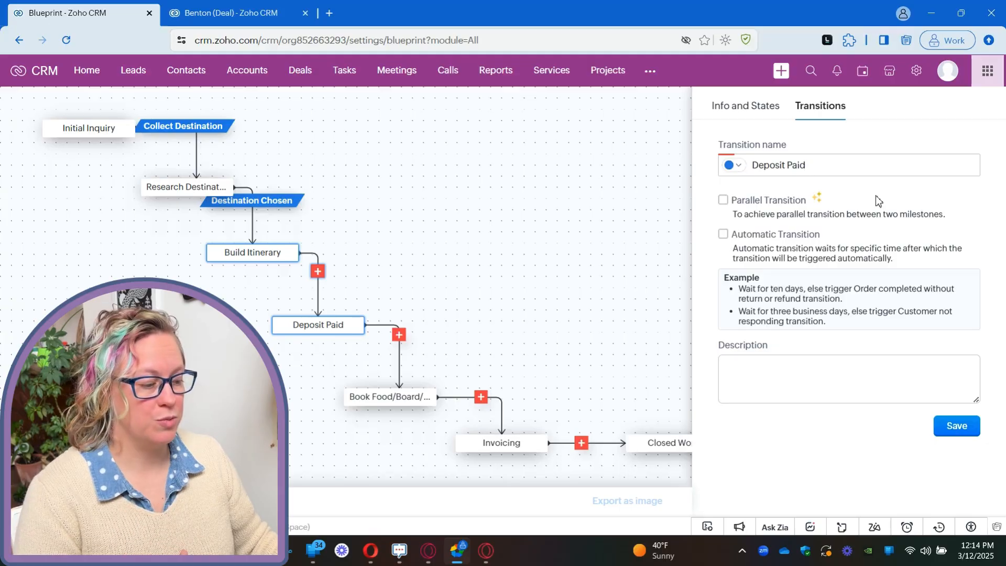
click(740, 166)
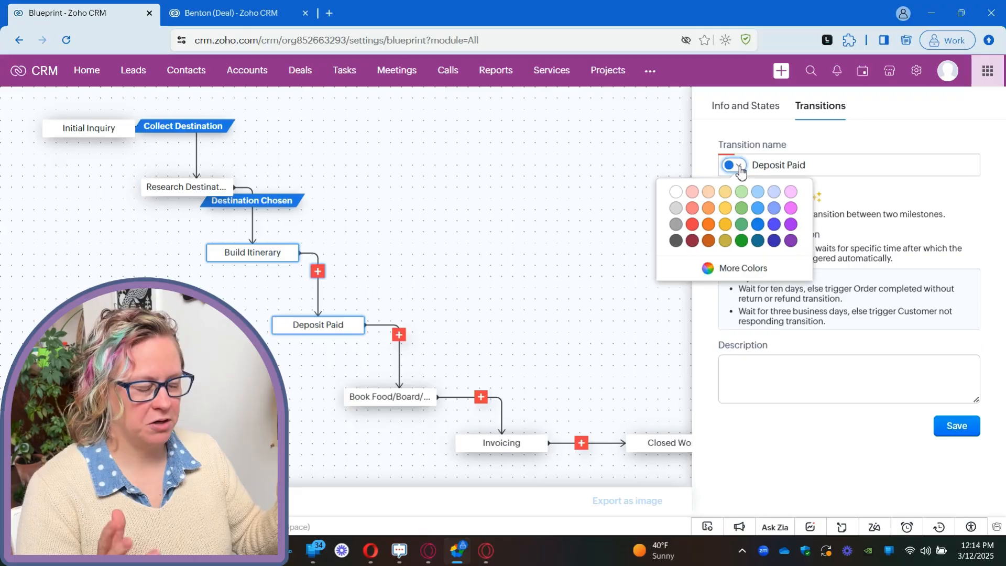
click(741, 224)
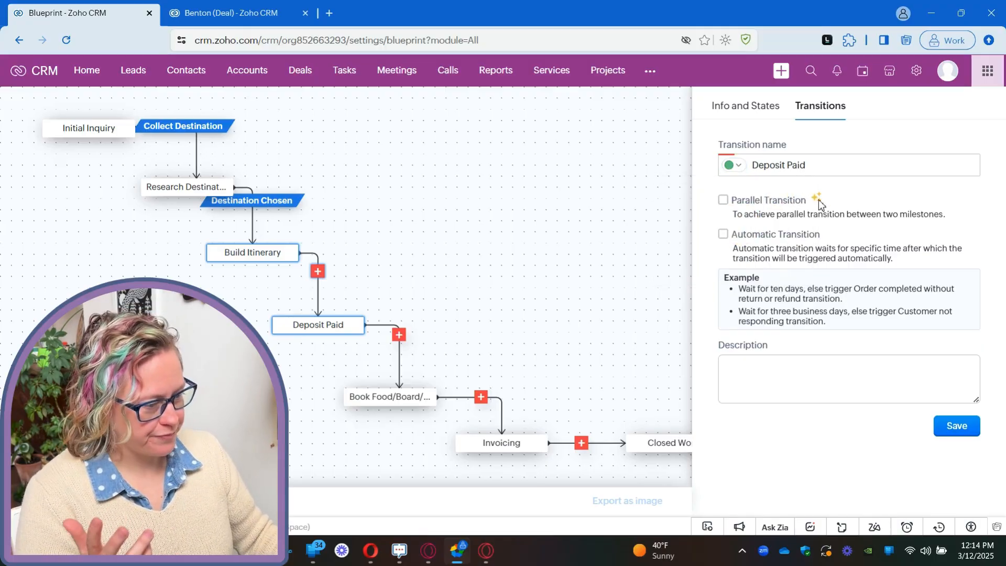
click(964, 425)
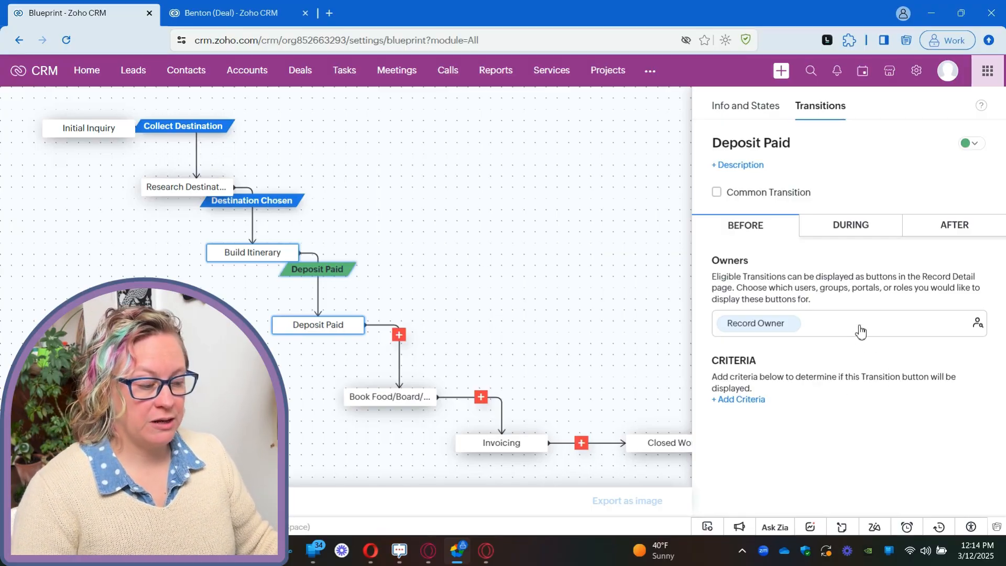
Add the Sales Department Head role to the owners of the Deposit Paid transition.
click(976, 324)
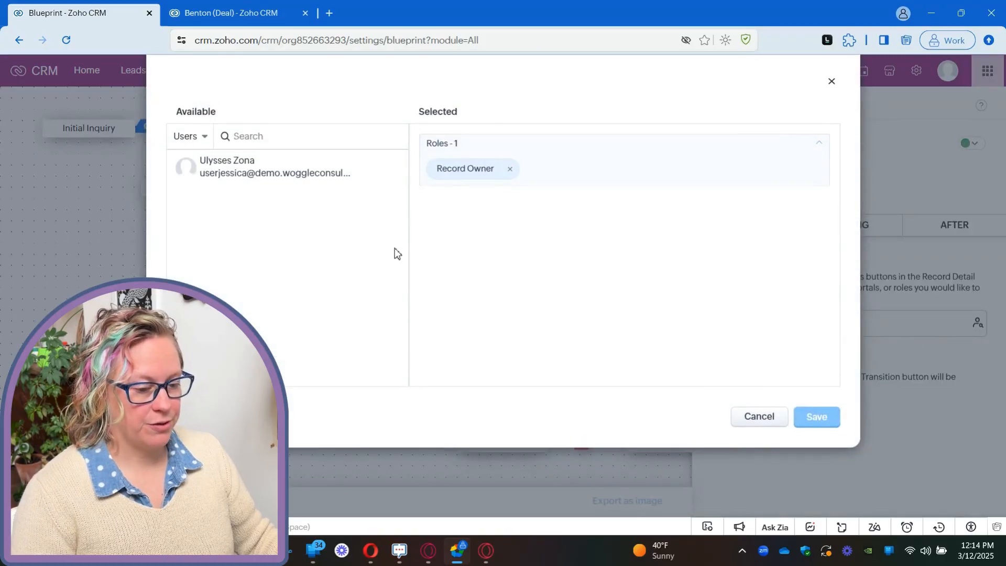
click(181, 135)
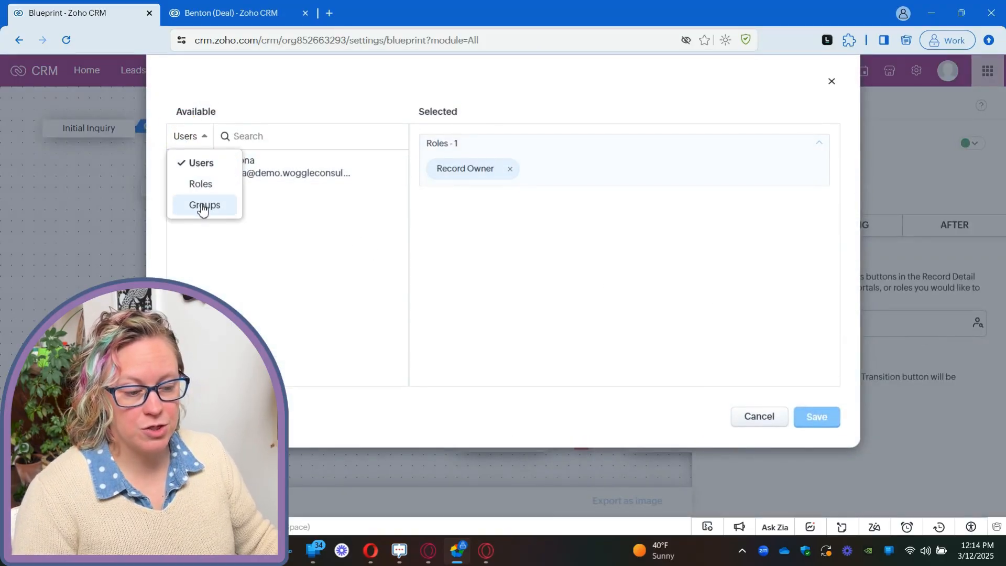
click(201, 184)
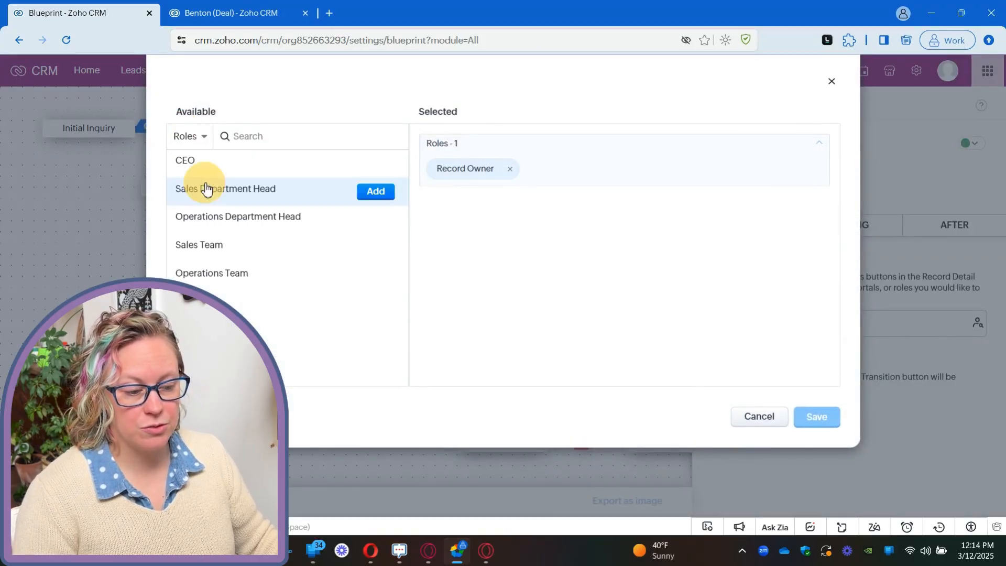
click(366, 194)
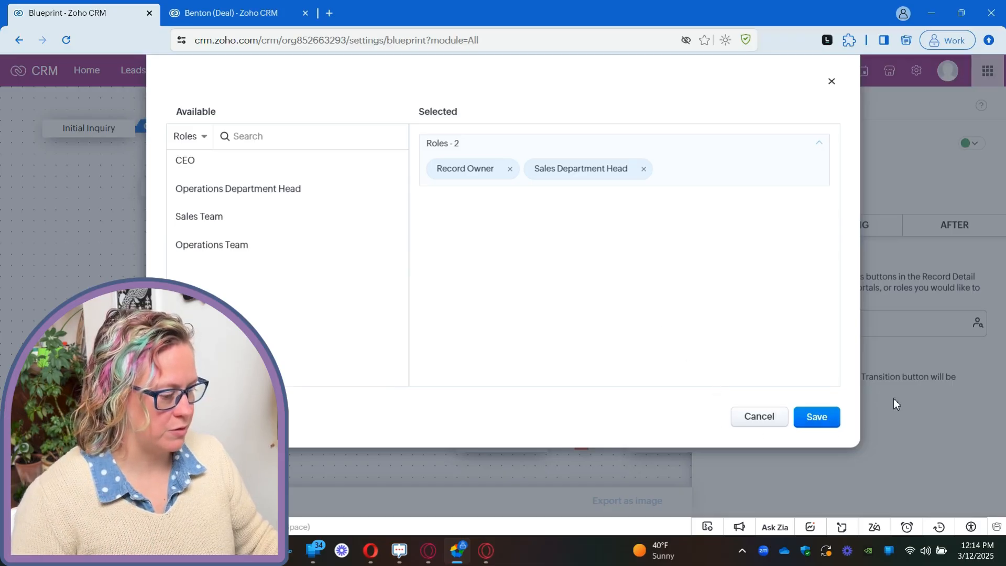
click(819, 417)
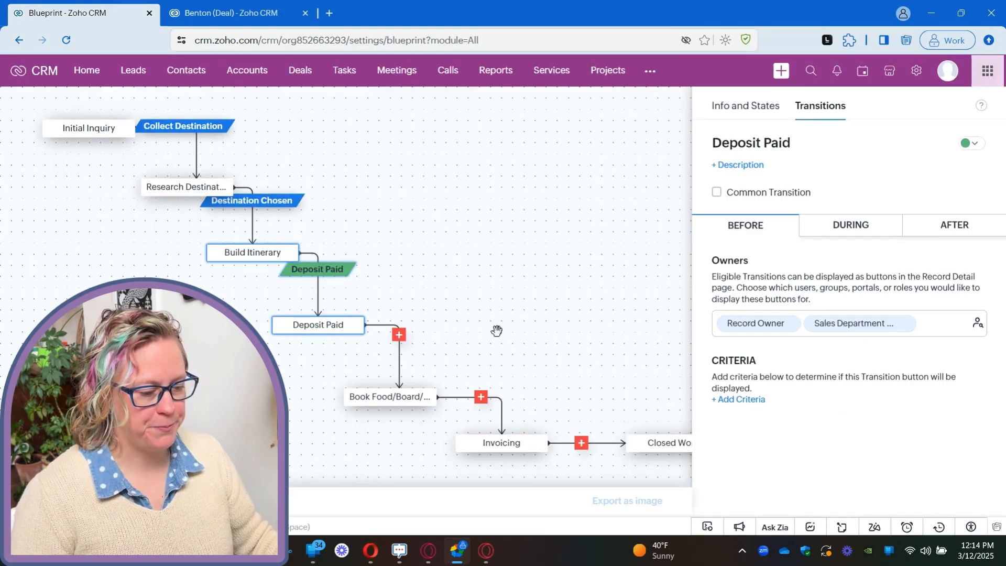
Create an indigo transition named Start Booking between the Deposit Paid and Book Food/Board/Travel states.
drag(499, 329, 451, 251)
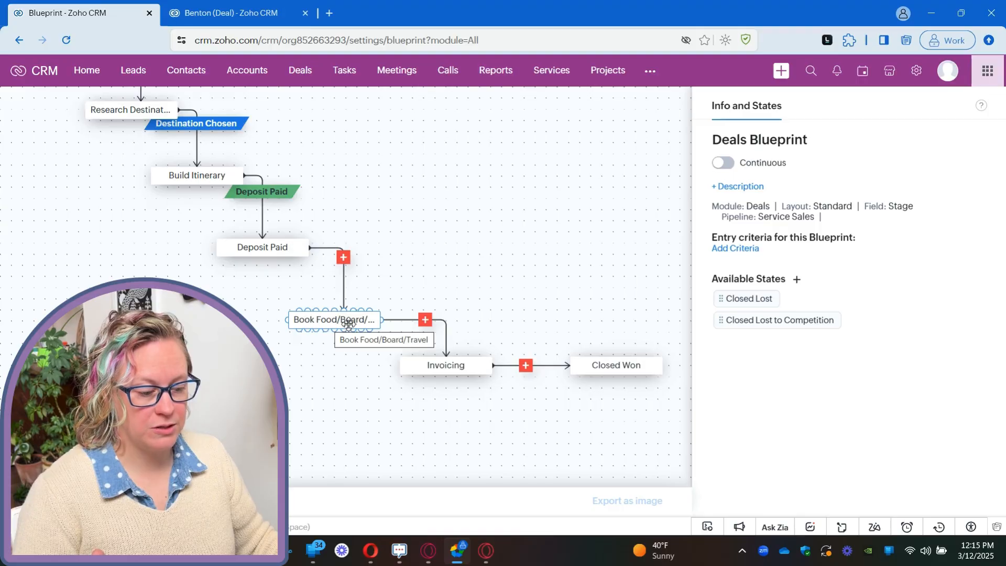
click(343, 257)
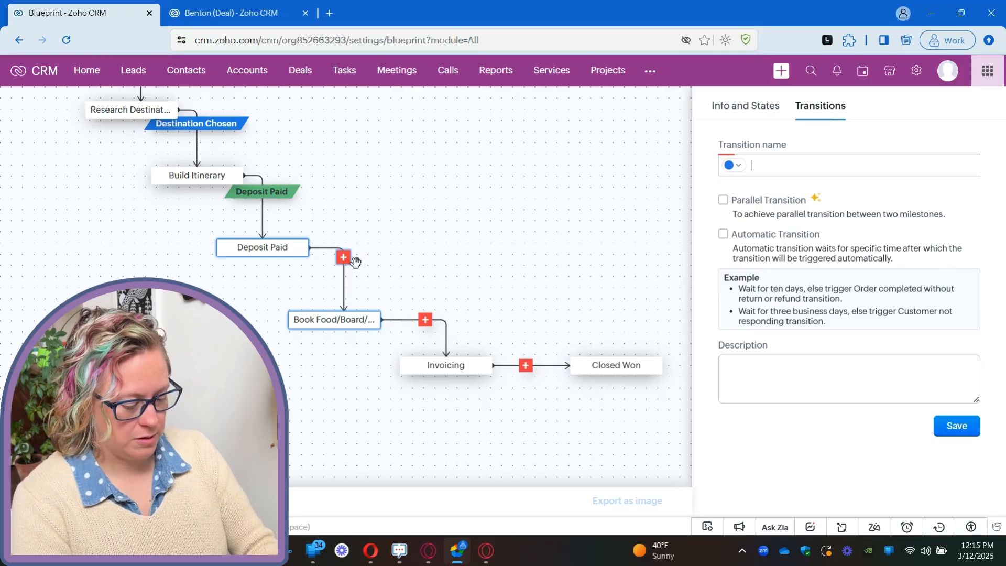
text(Start Booking)
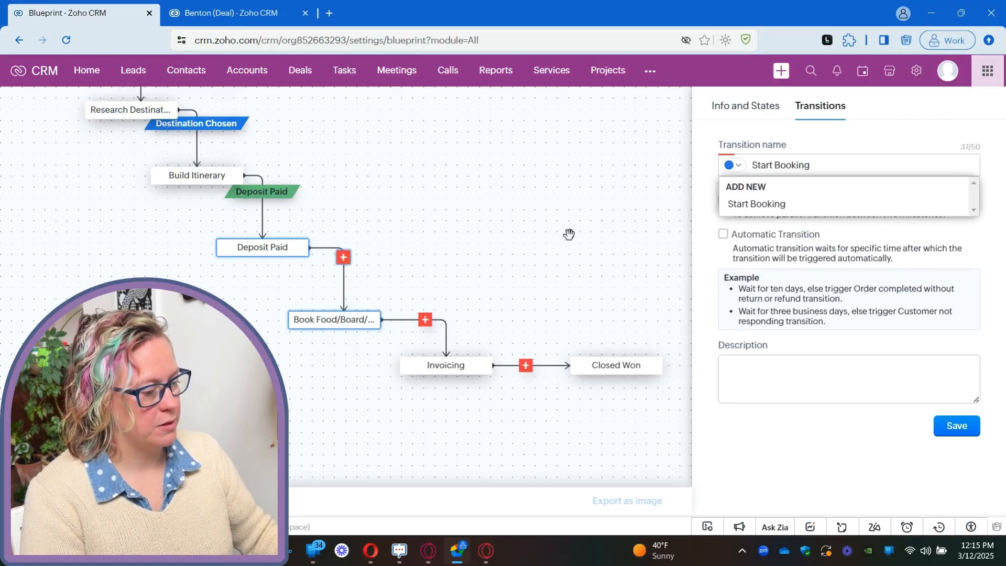
click(765, 203)
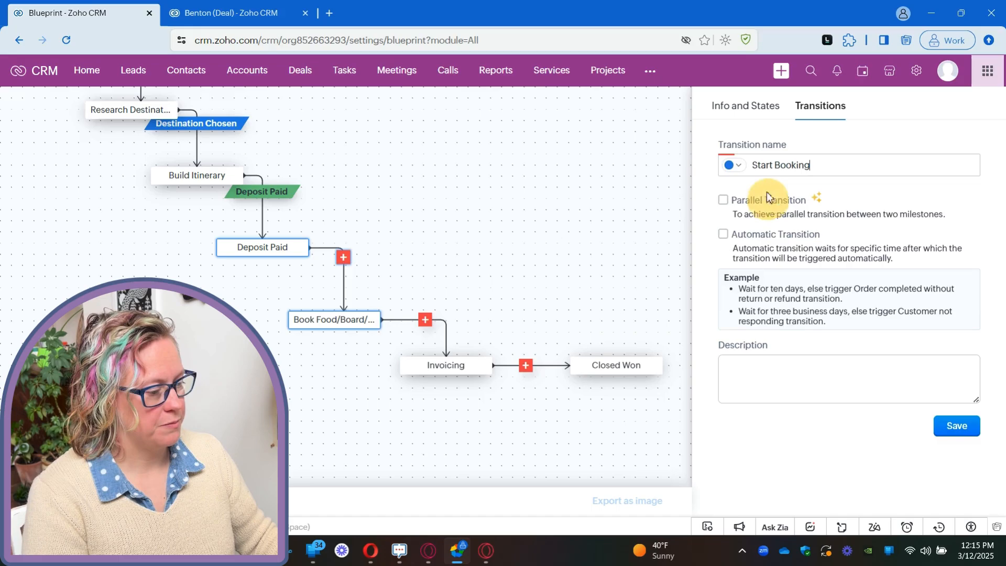
click(732, 164)
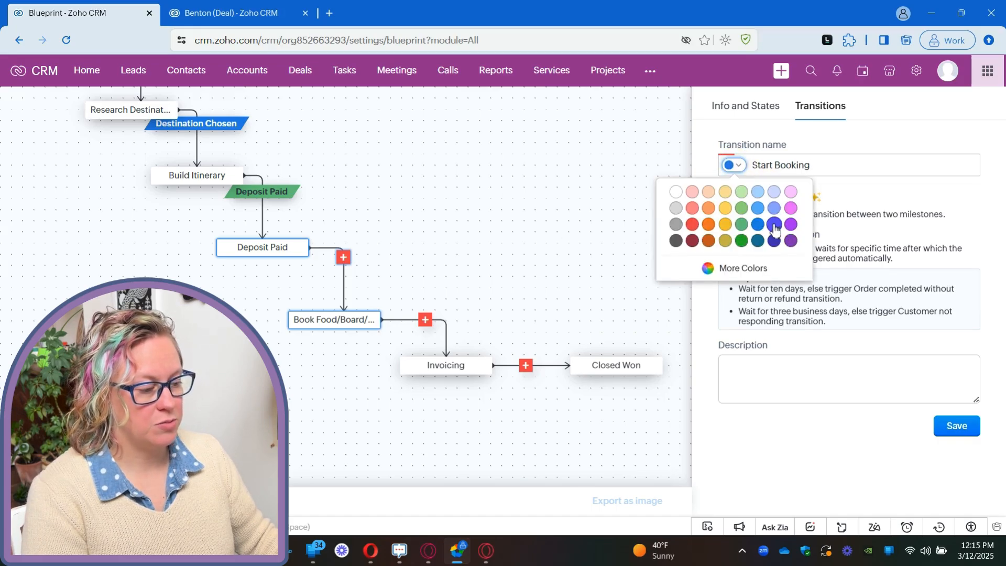
click(774, 224)
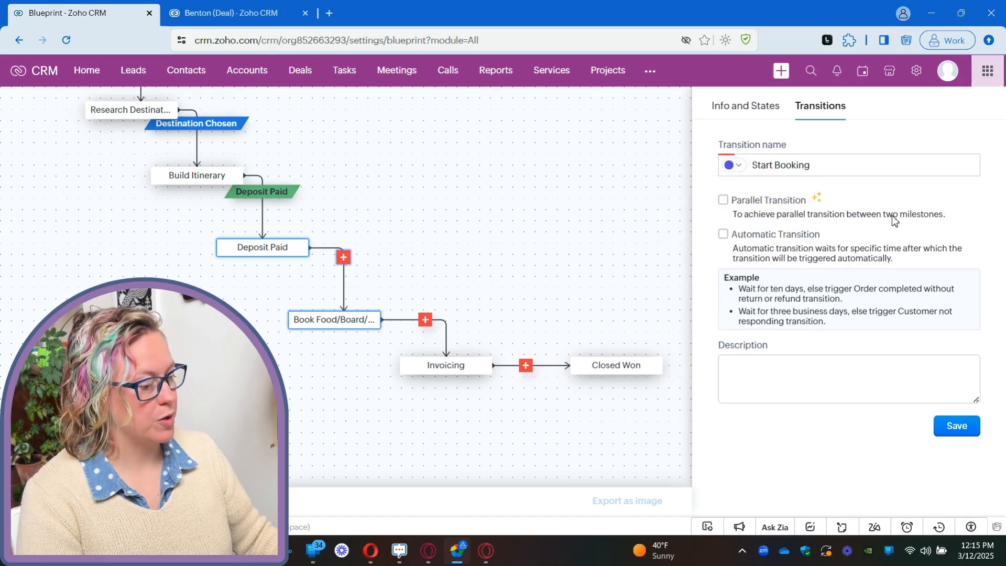
click(959, 428)
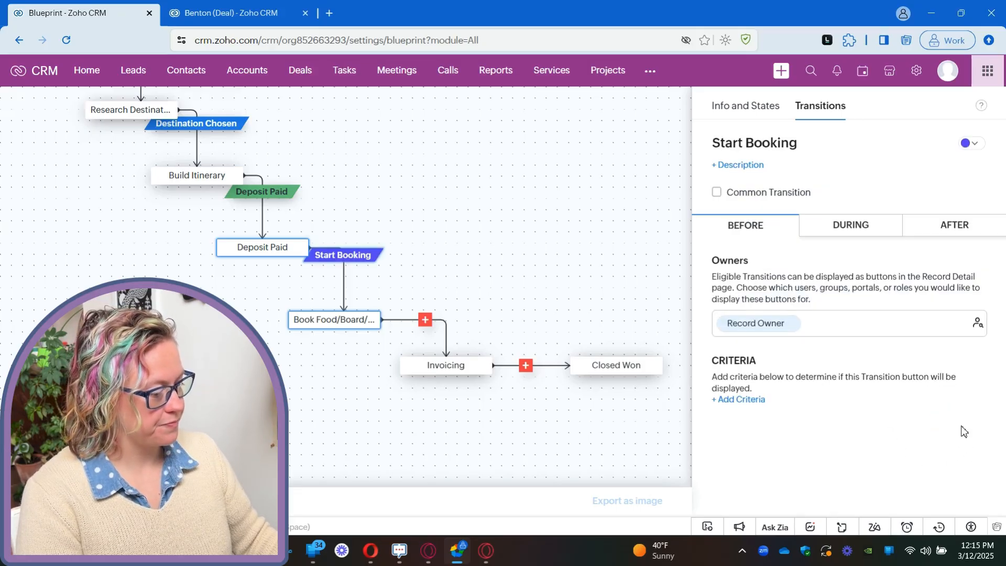
Add a checklist titled Booking Checklist to the During stage of the Start Booking transition.
click(854, 229)
click(740, 362)
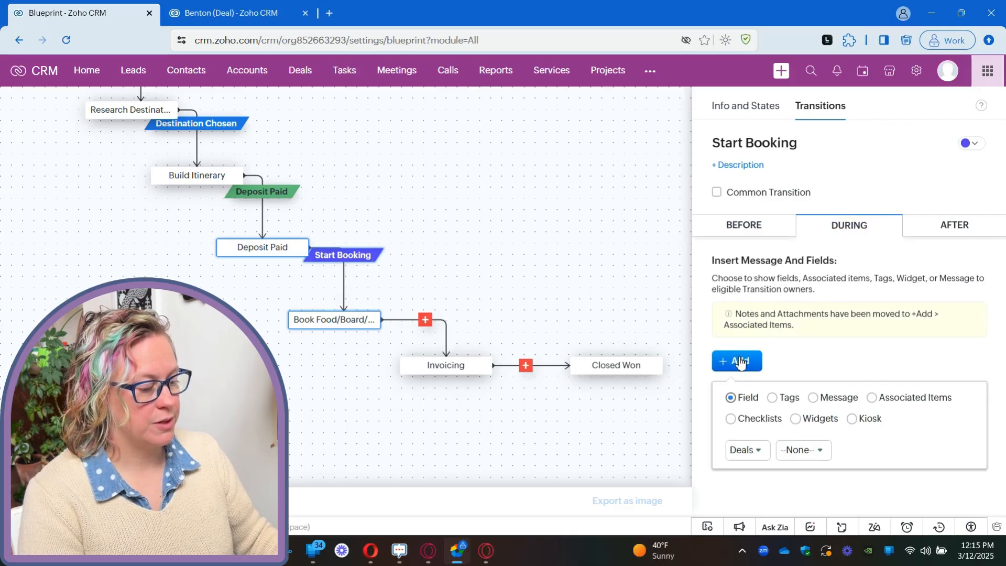
click(760, 421)
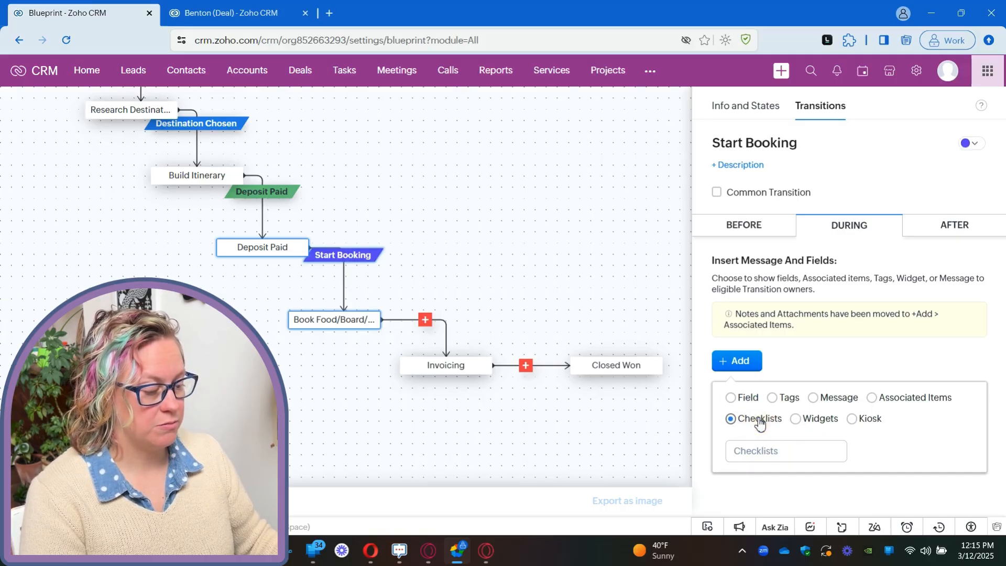
click(774, 452)
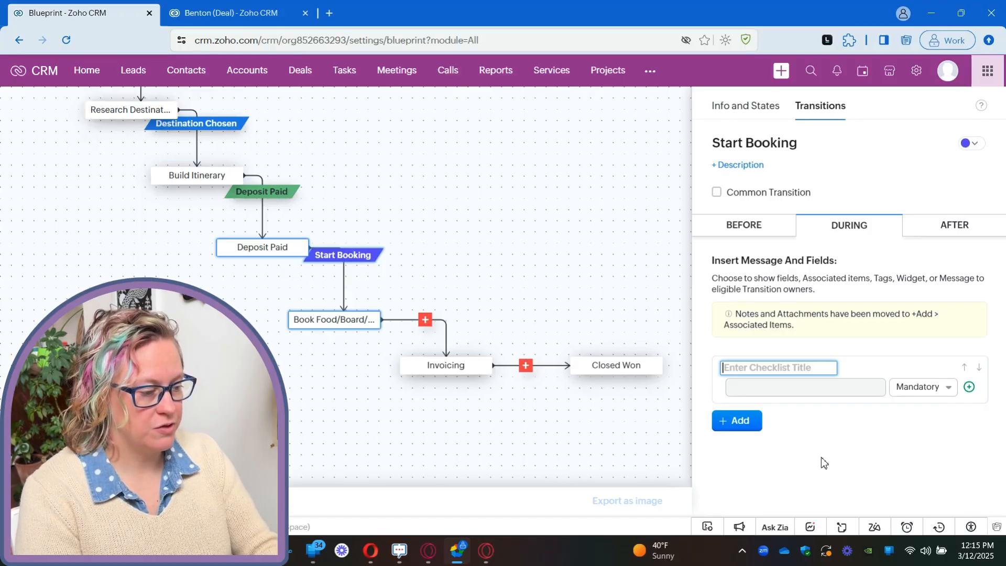
text(Book)
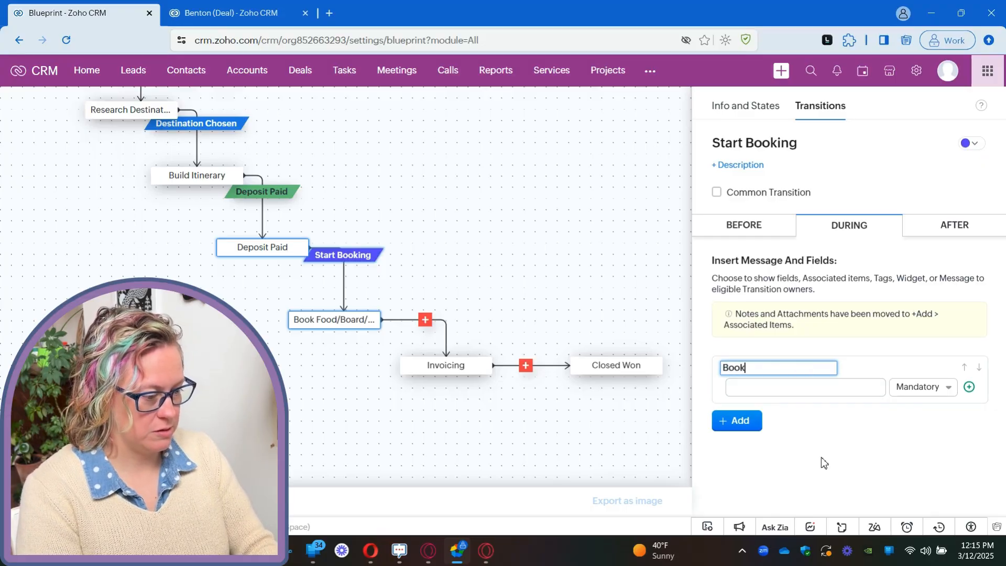
text(ing Checklist)
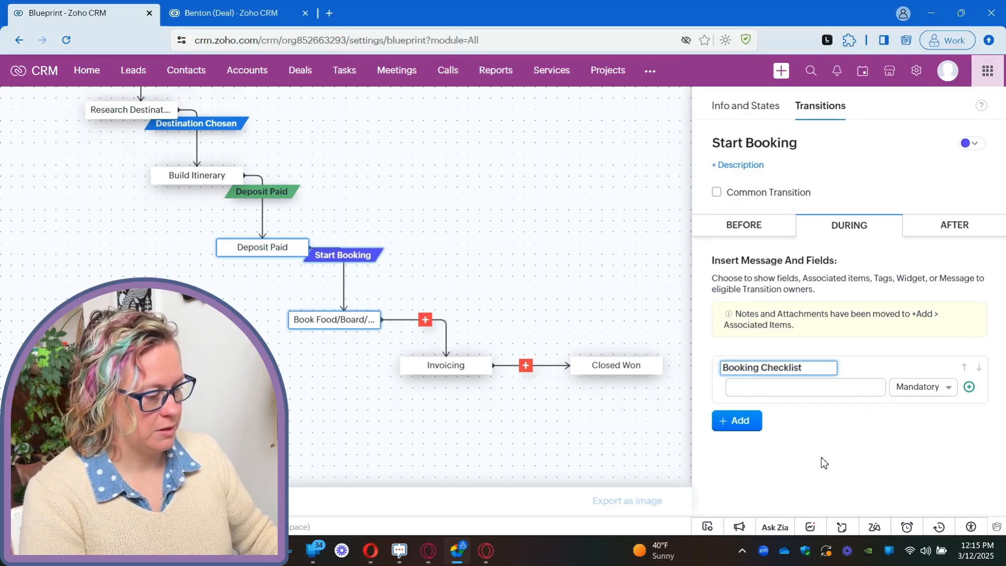
Add the mandatory items Hotels/Board Booked, Food Booked and Travel booked to the Booking Checklist.
click(780, 387)
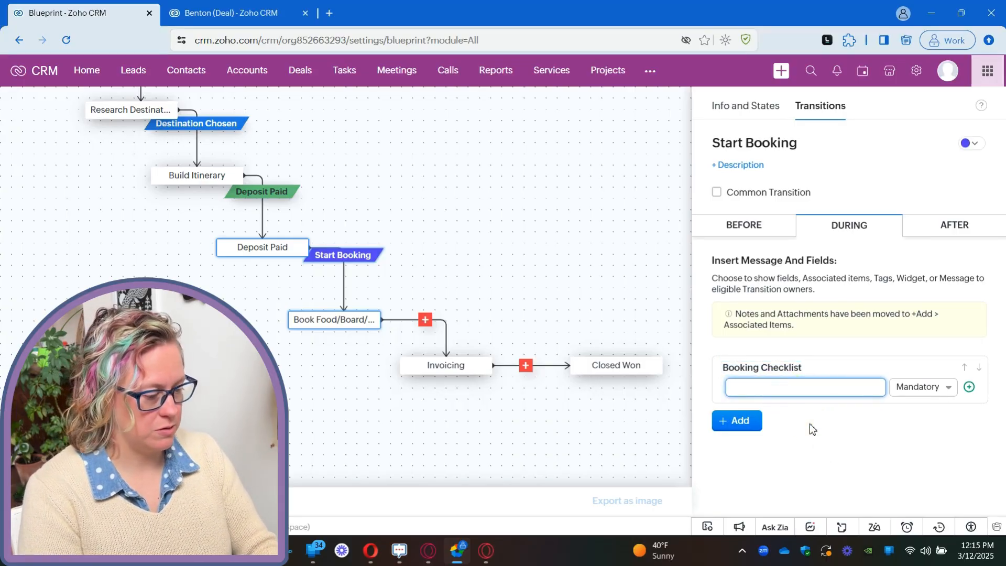
text(Hotels)
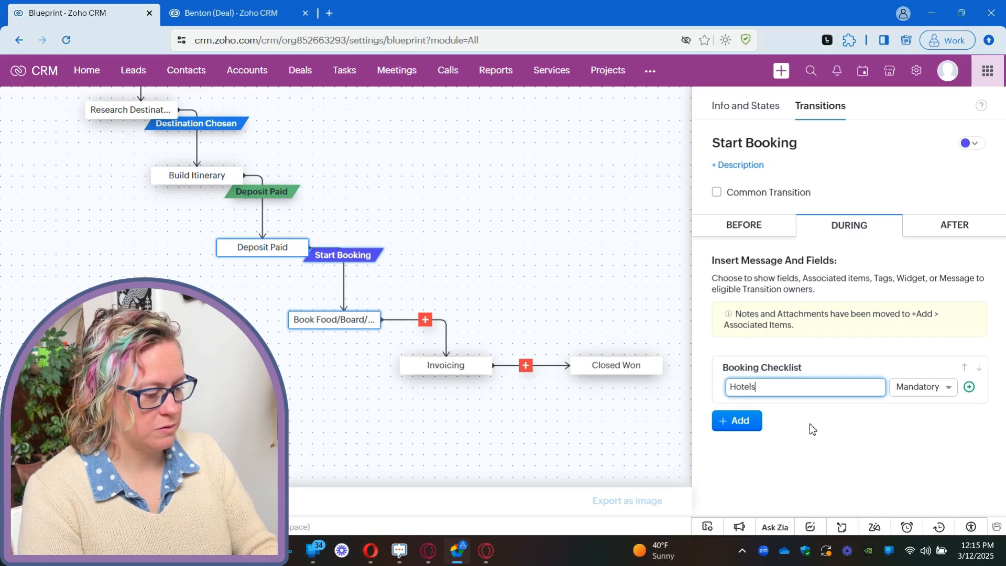
text(/Bo)
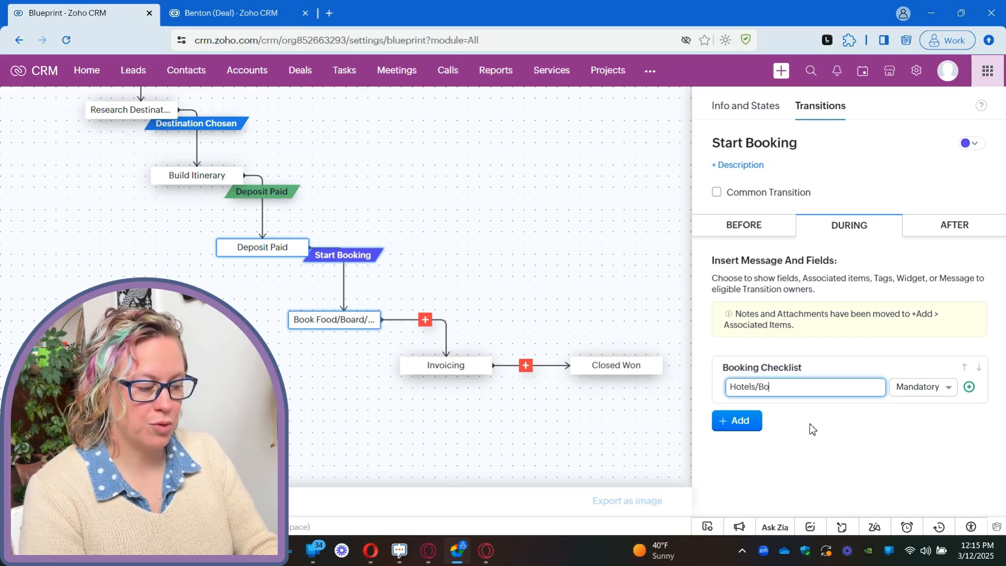
text(ard Booked)
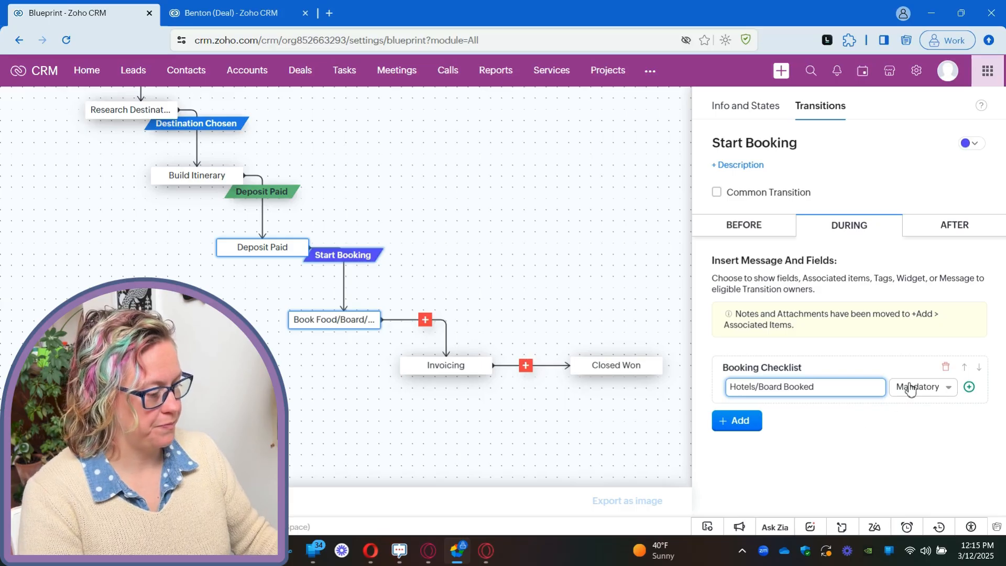
click(969, 387)
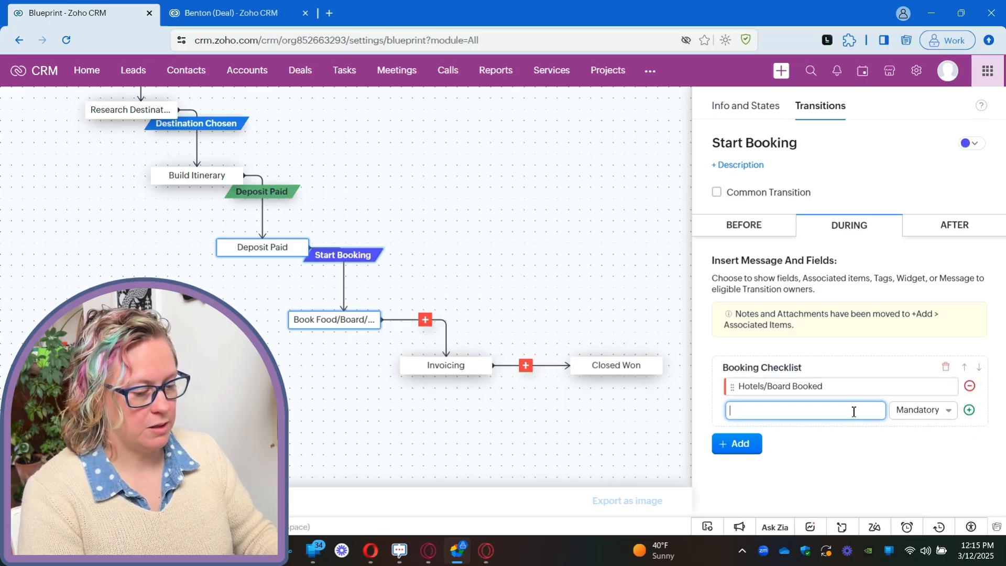
text(Food Booked)
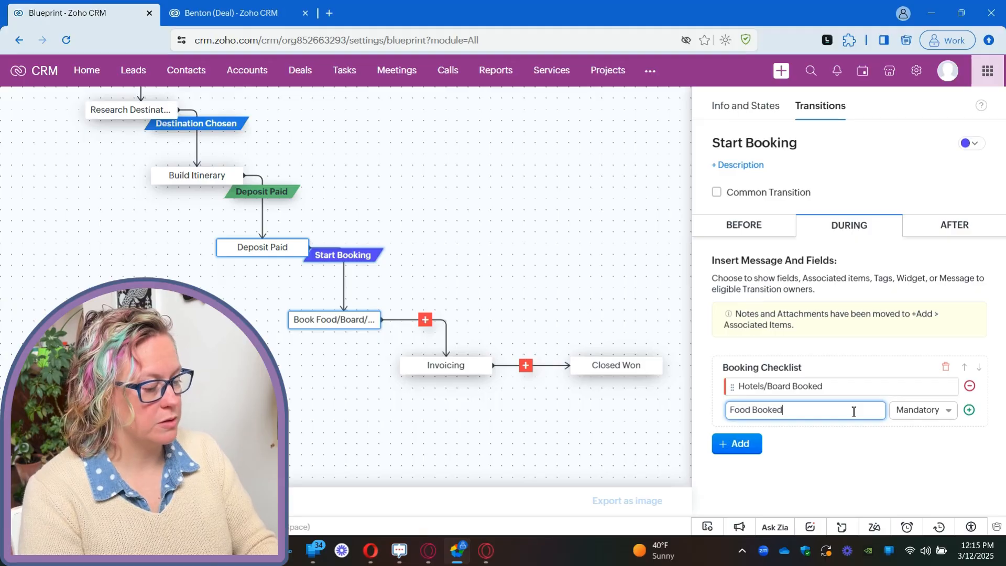
click(969, 409)
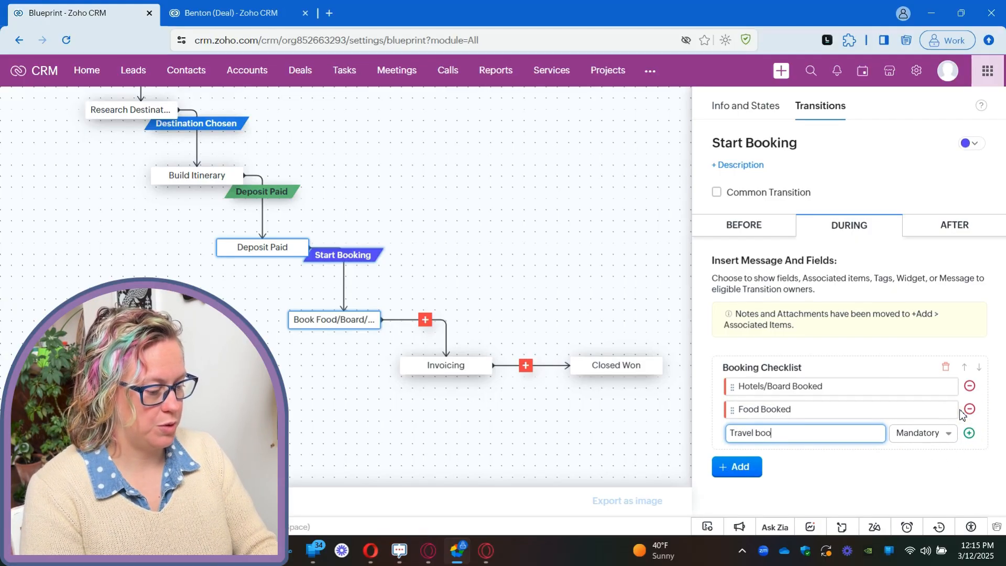
click(969, 433)
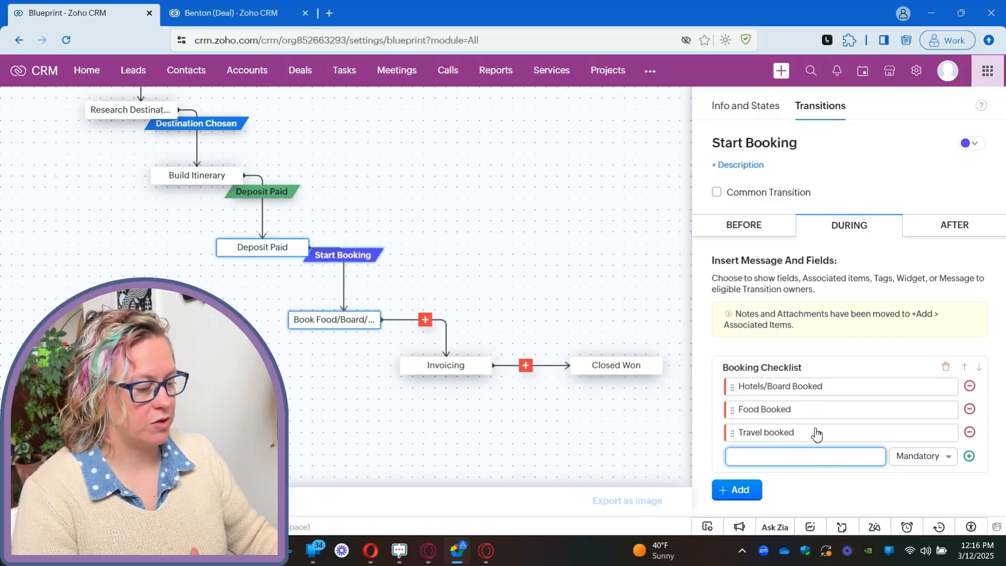
Add Notes as a mandatory associated item below the checklist in Start Booking's During stage.
click(737, 490)
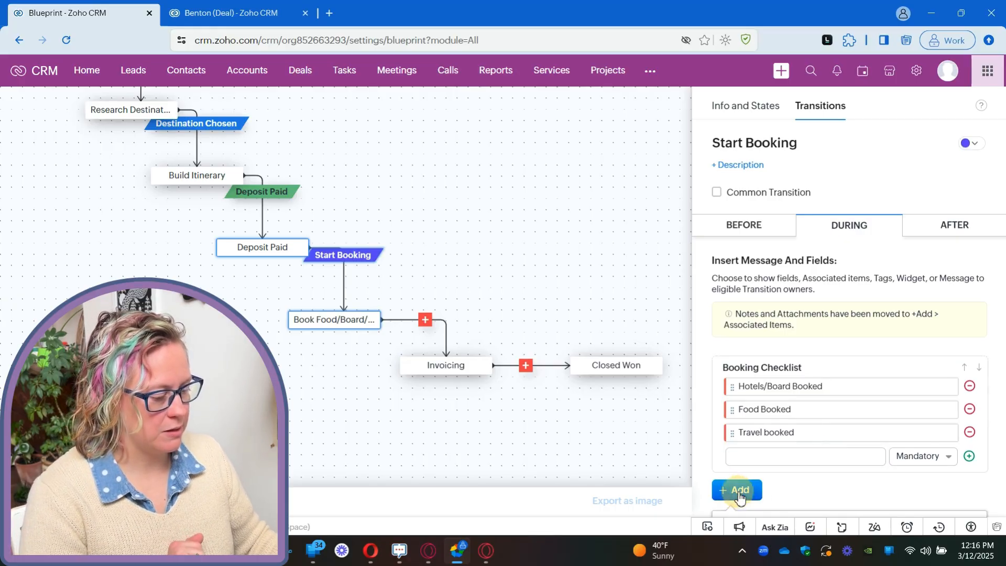
click(888, 430)
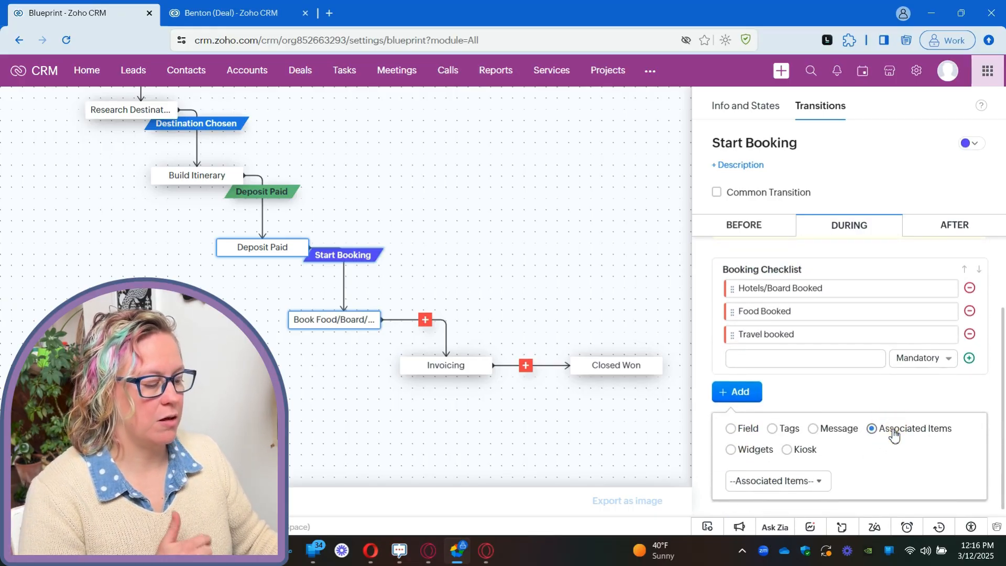
click(807, 481)
click(762, 343)
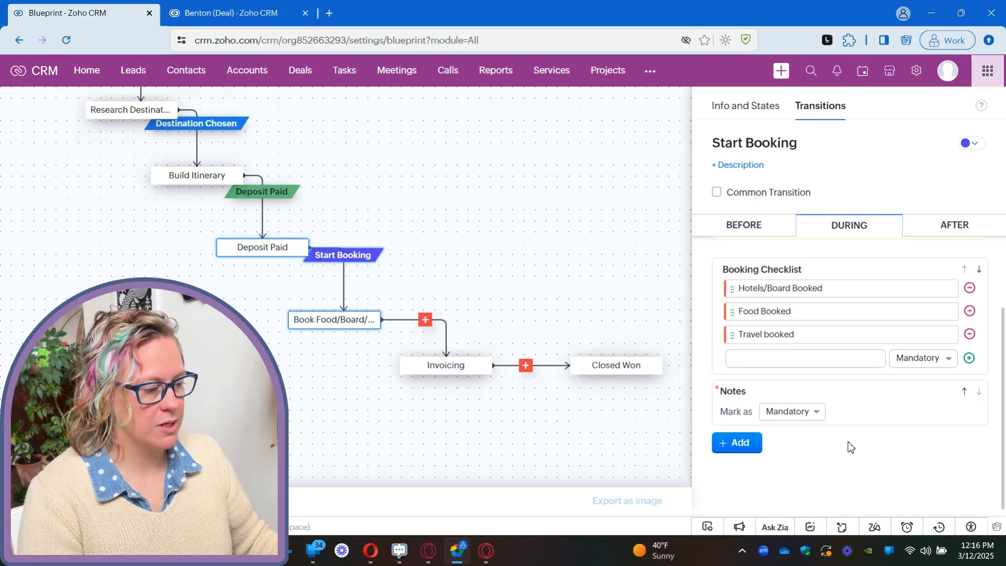
click(582, 304)
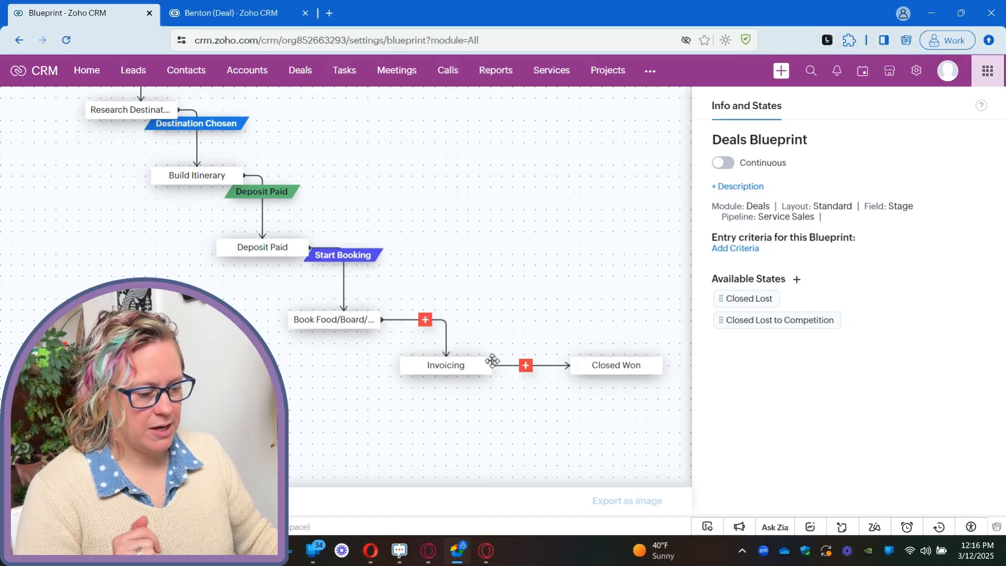
Create a green transition named Send Invoices between the Book Food/Board/Travel and Invoicing states.
click(425, 320)
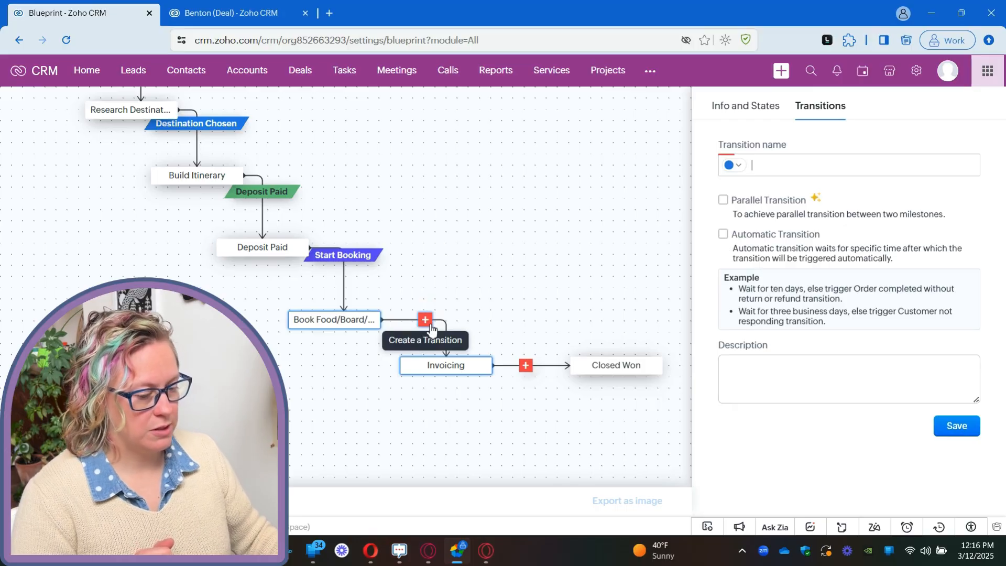
text(Se)
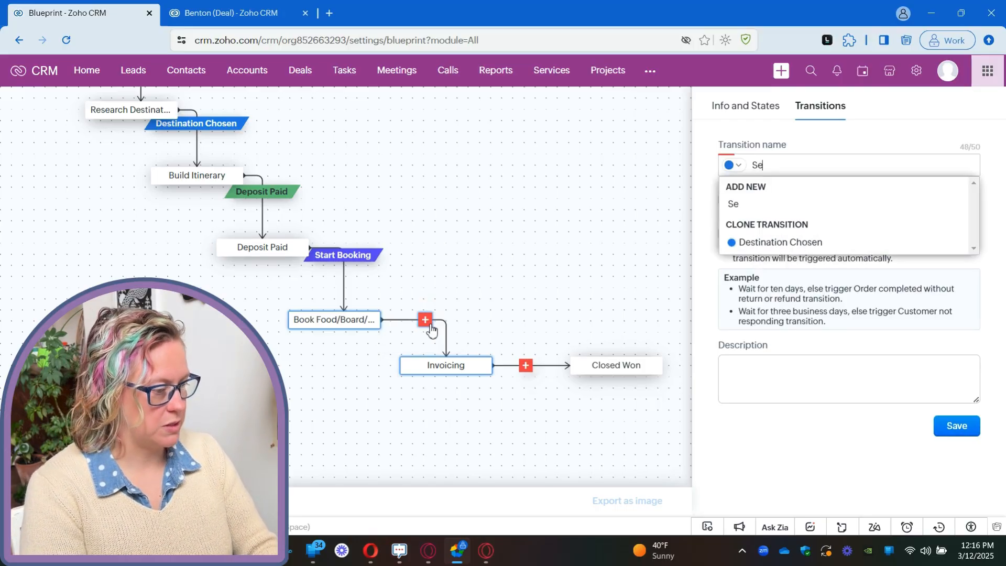
text(nd Invoices)
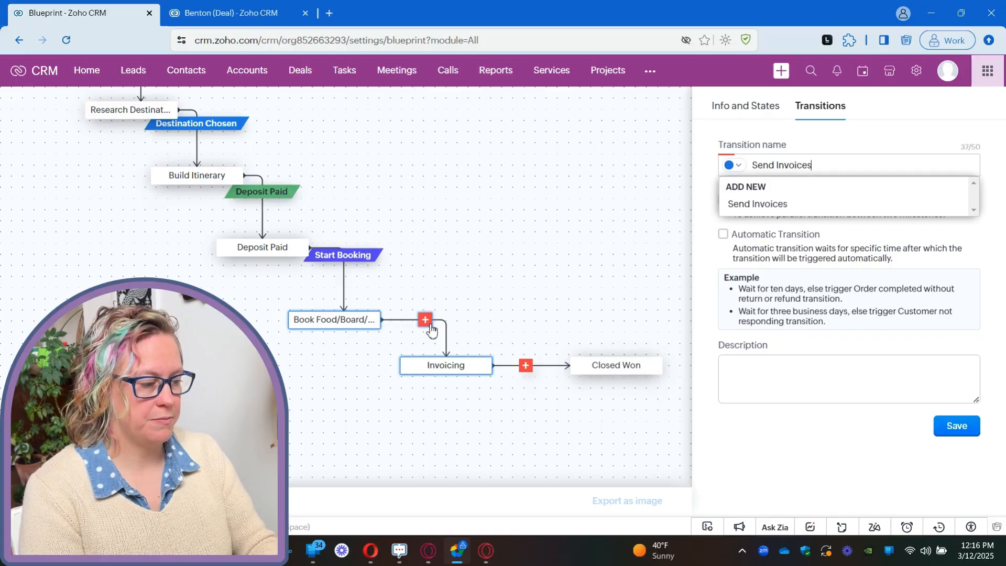
click(761, 205)
click(733, 165)
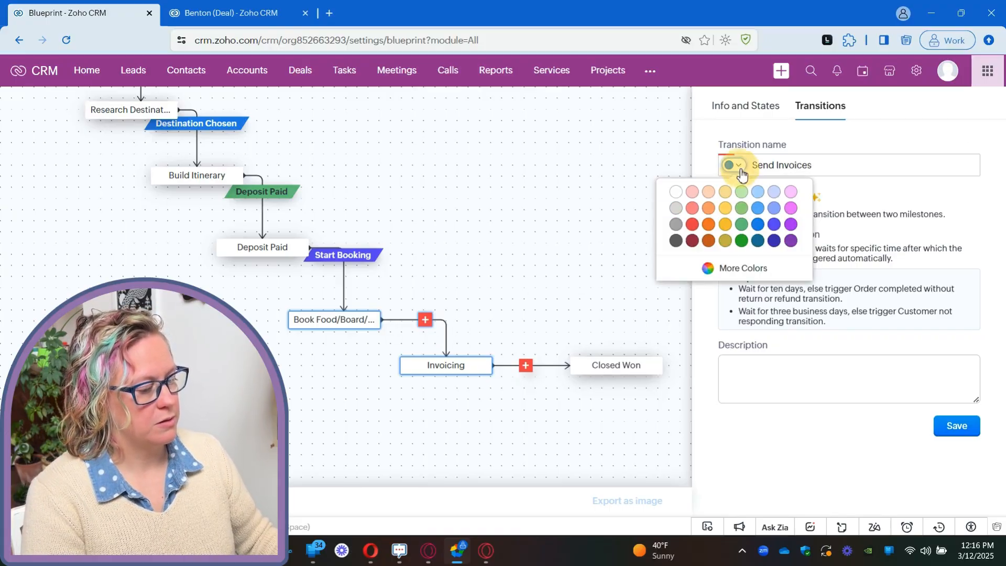
click(741, 229)
click(949, 425)
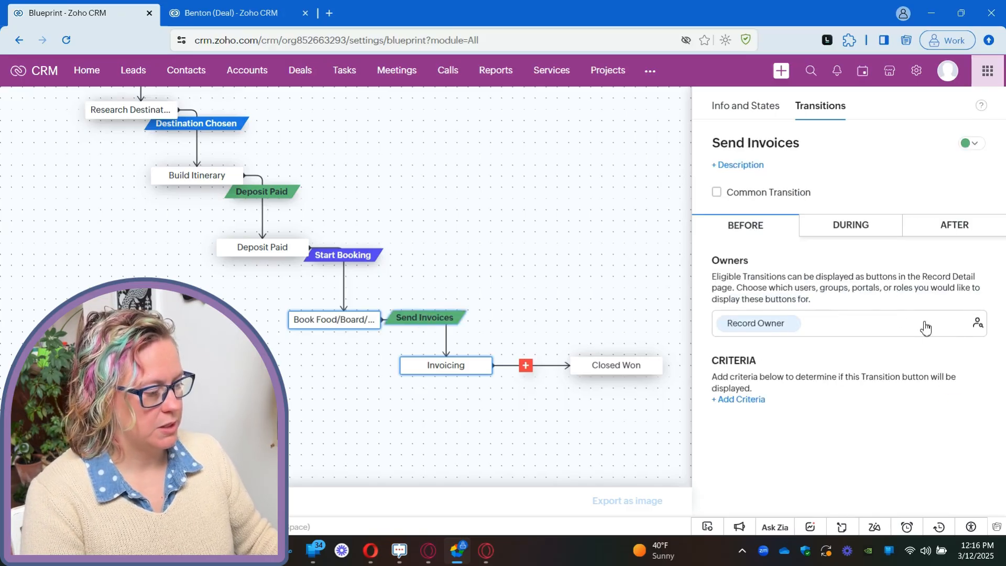
Set the Send Invoices transition's owners to the Sales Department Head and CEO roles, removing Record Owner.
click(978, 324)
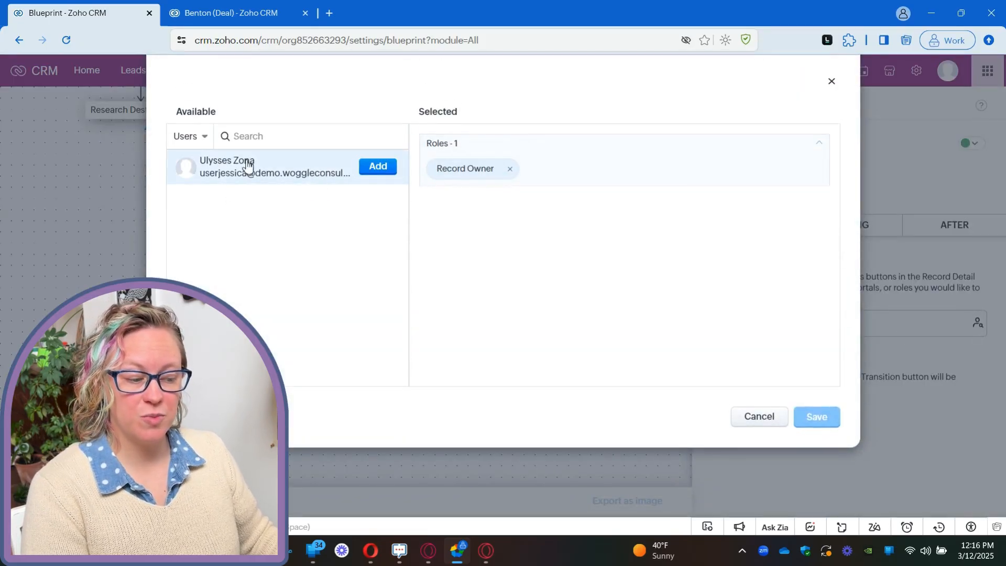
click(189, 136)
click(217, 189)
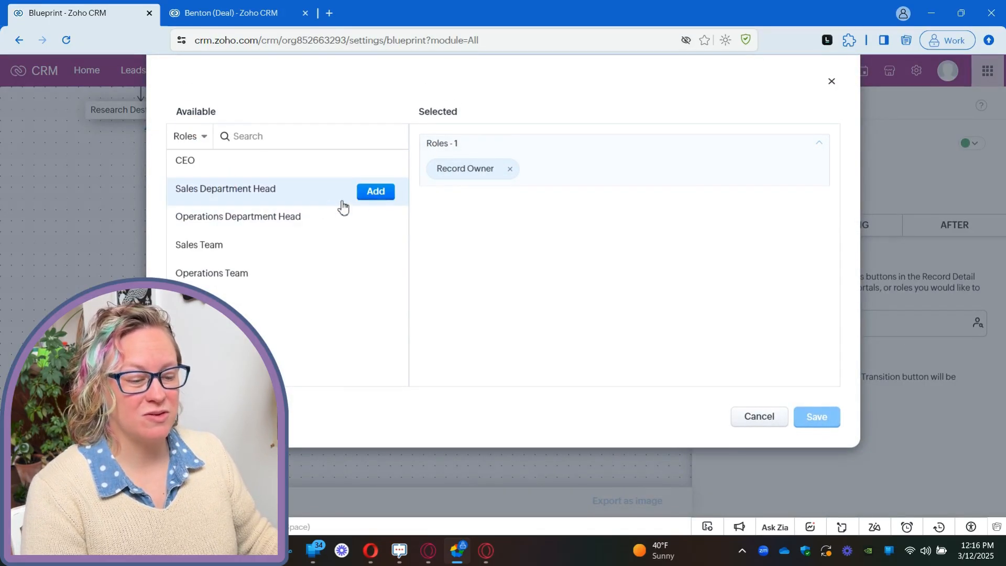
click(374, 194)
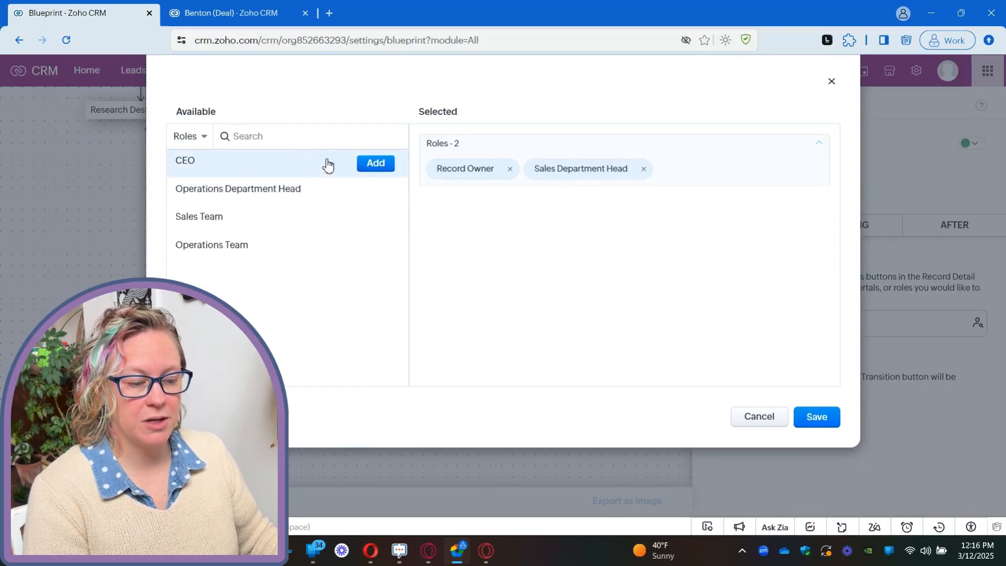
click(378, 166)
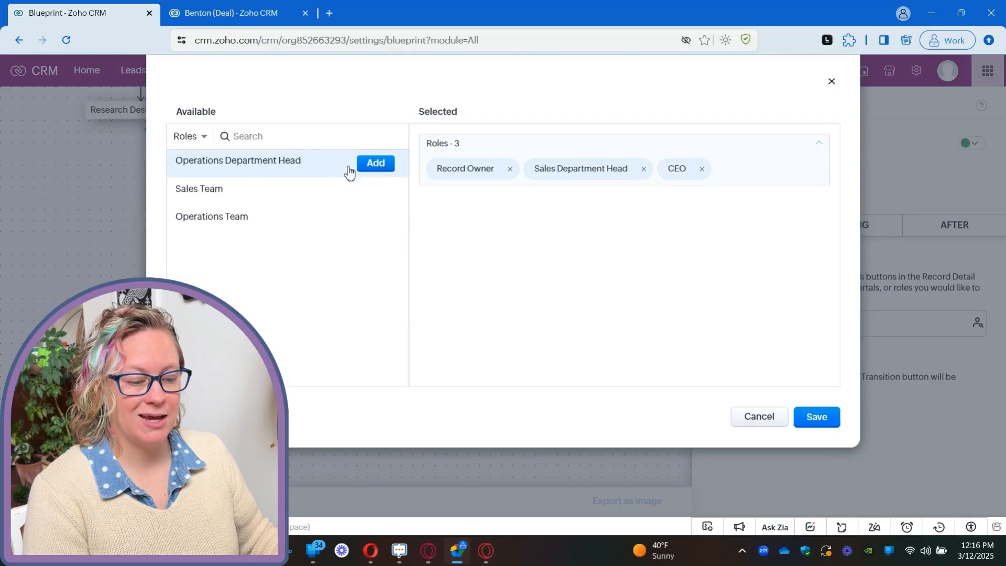
click(509, 168)
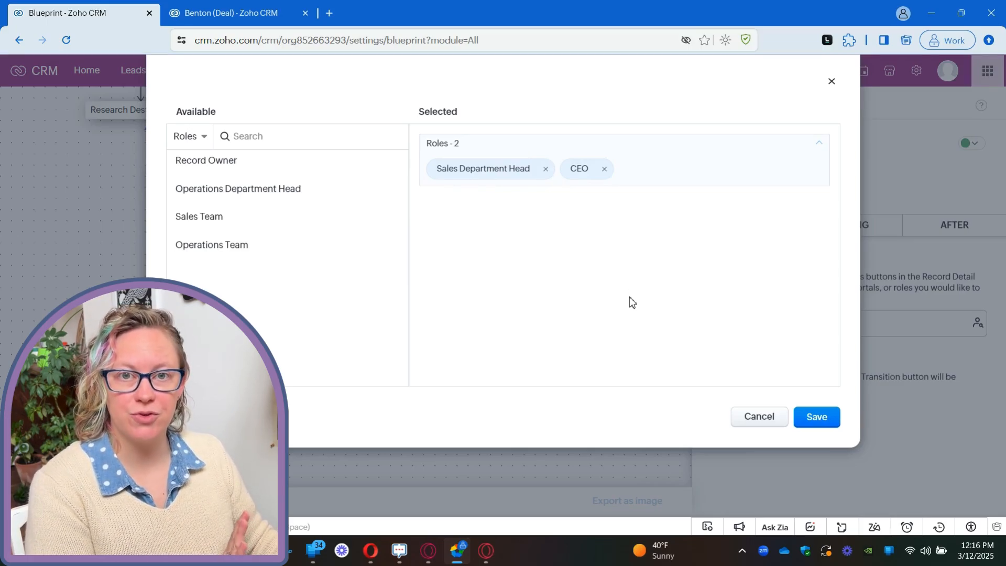
click(820, 418)
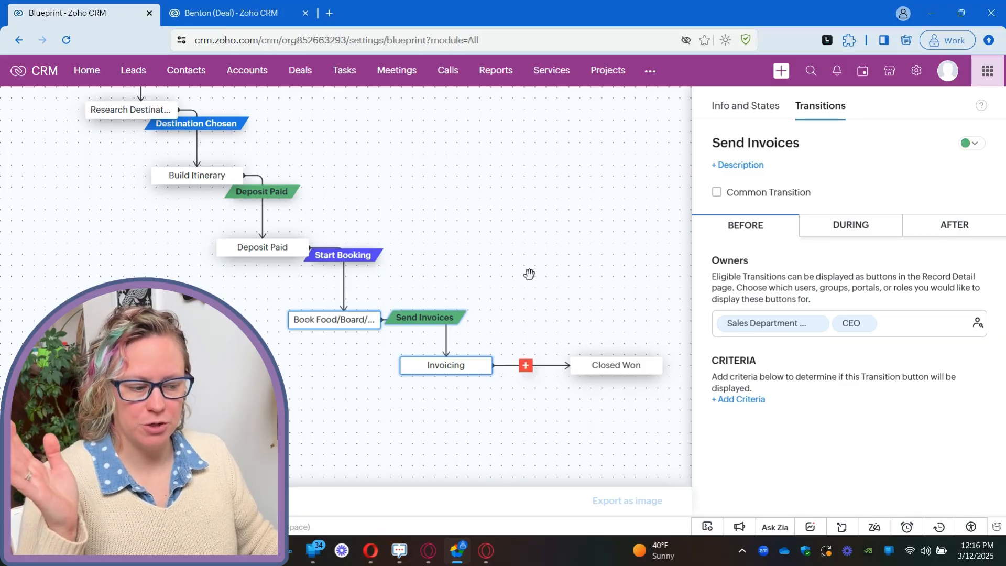
Start a new transition between the Invoicing and Closed Won states.
drag(582, 282, 543, 245)
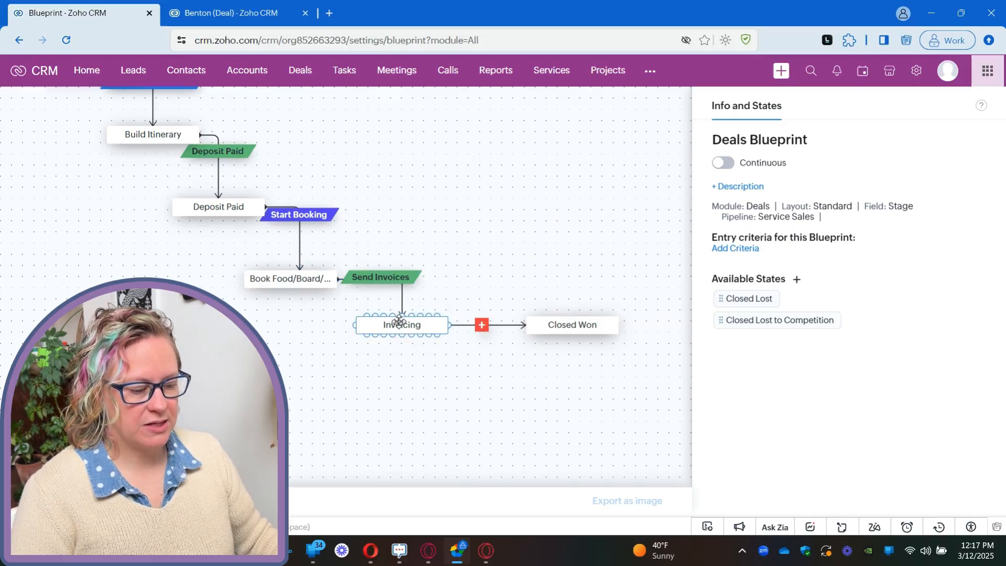
click(481, 326)
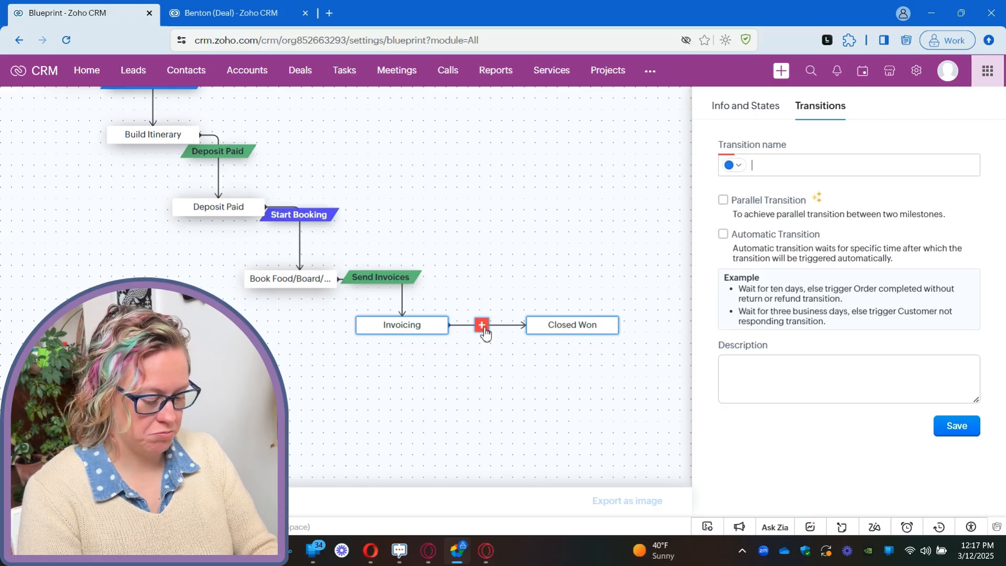
text(Bon V)
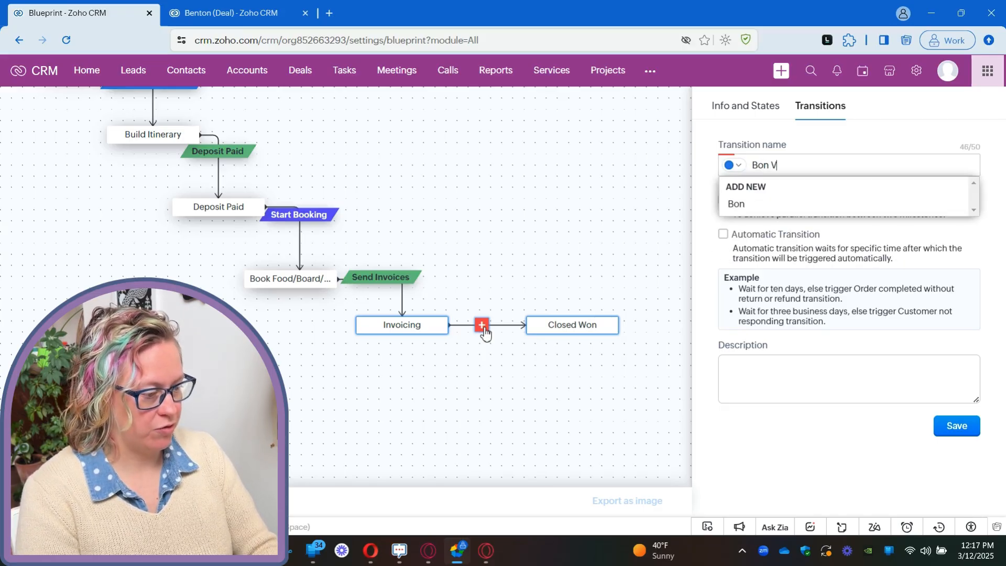
text(o)
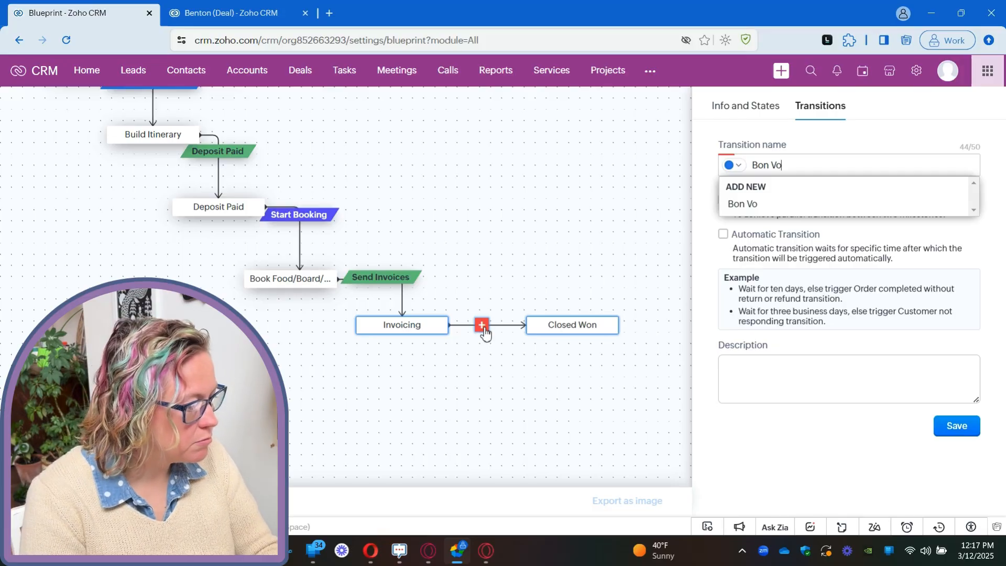
text(ah)
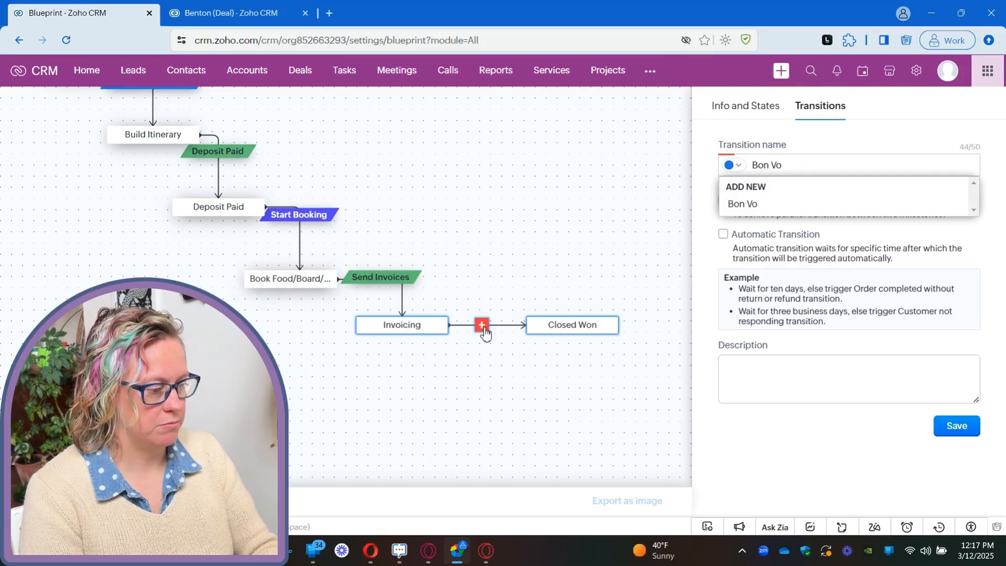
text(uage)
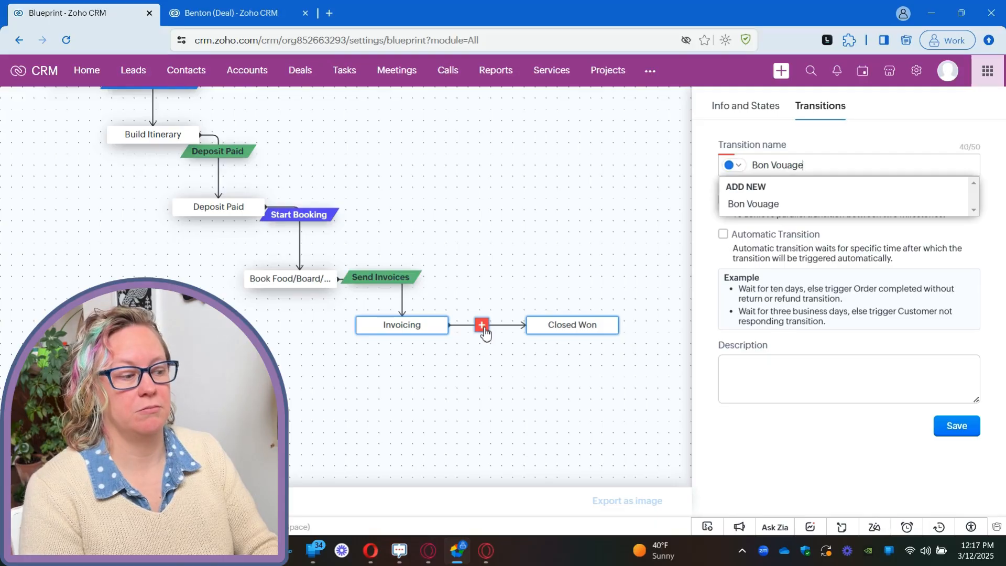
key(BackSpace)
key(BackSpace)
key(BackSpace)
key(BackSpace)
key(BackSpace)
key(BackSpace)
key(BackSpace)
key(BackSpace)
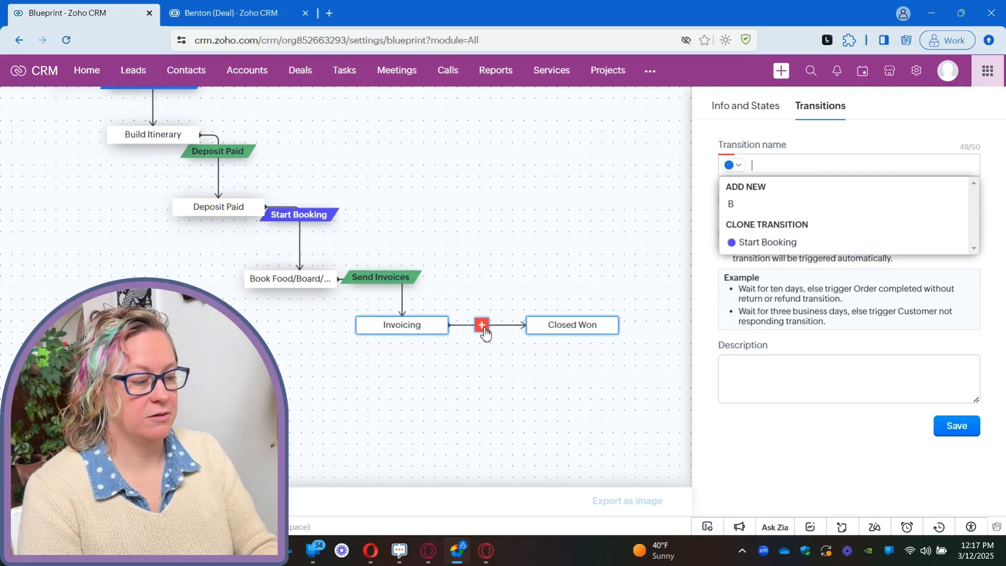
Name the new transition Have a great trip!, colour it light magenta and save it.
text(Ha)
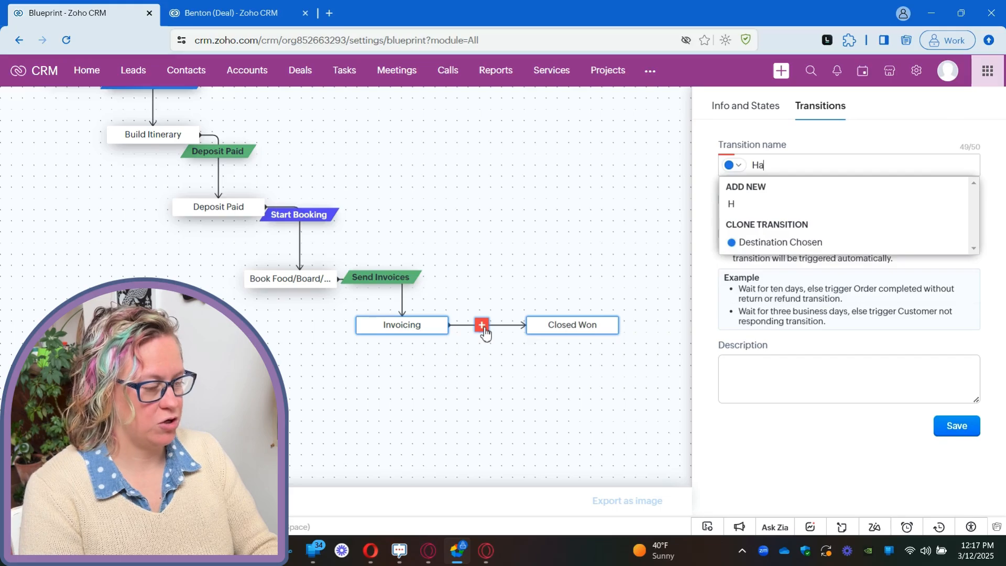
text(ve a great trip!)
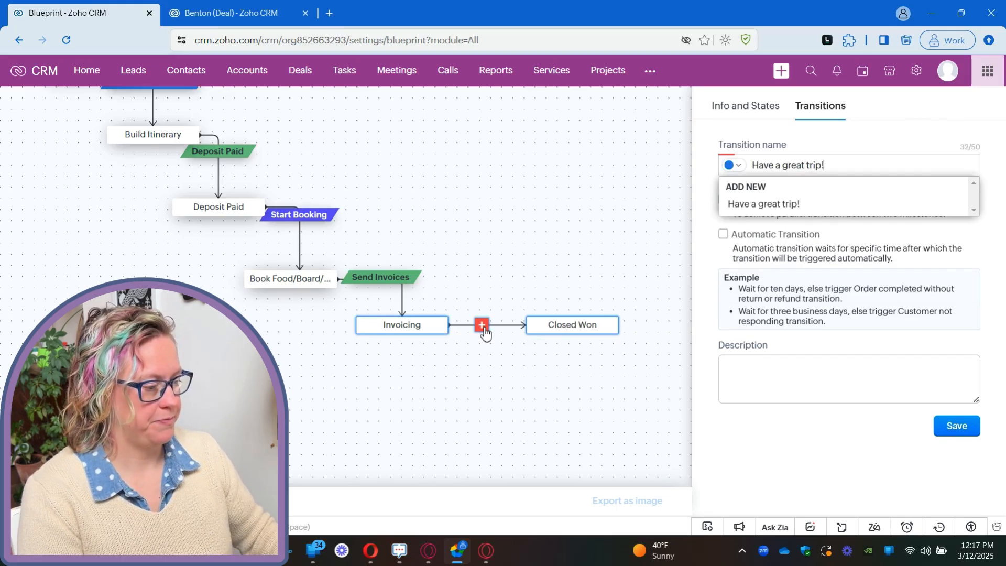
click(733, 165)
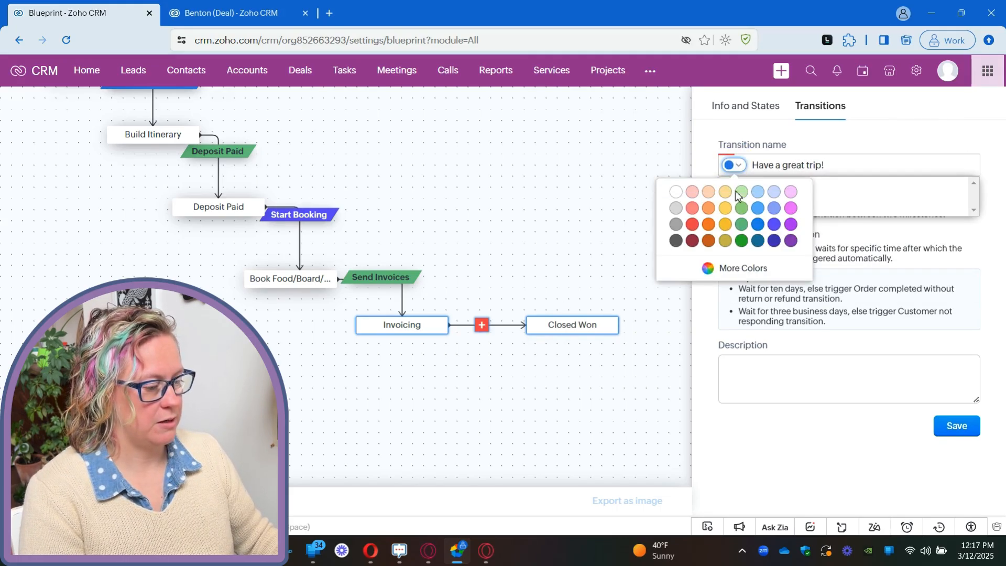
click(791, 208)
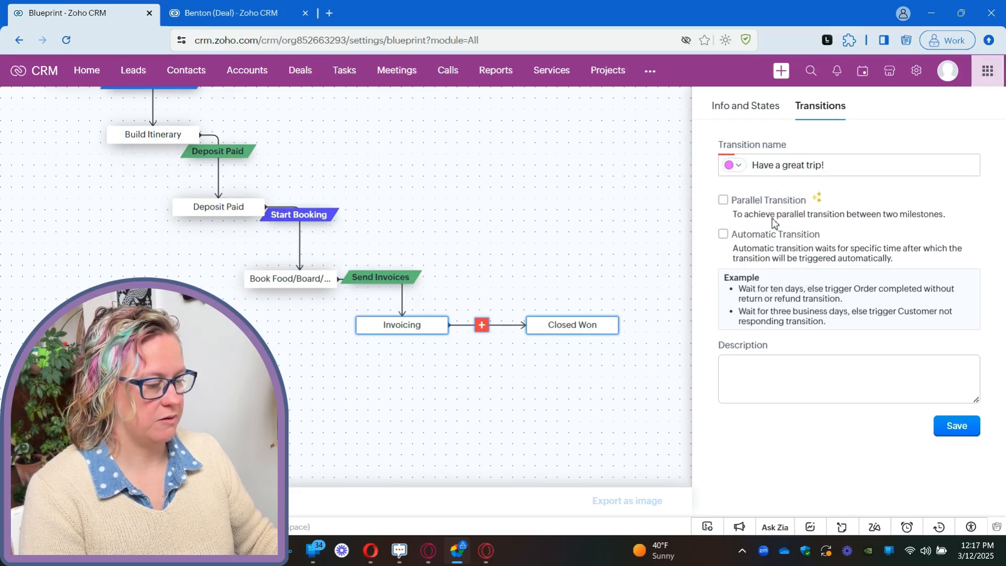
click(961, 427)
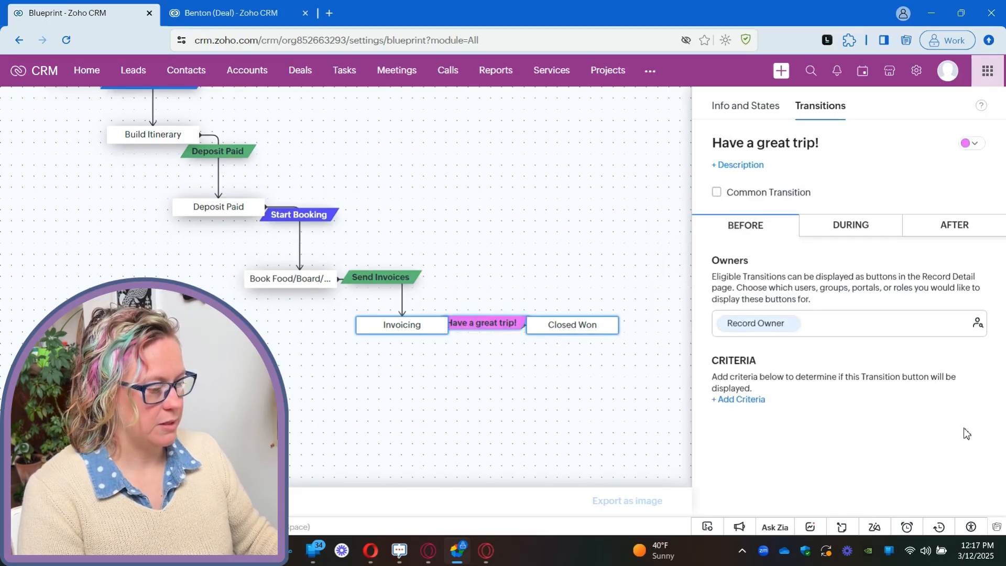
Move the Closed Won state farther from Invoicing to make room for the Have a great trip! transition, and review the whole flow.
mouse_move(579, 325)
mouse_down()
mouse_move(623, 326)
mouse_move(583, 320)
mouse_up()
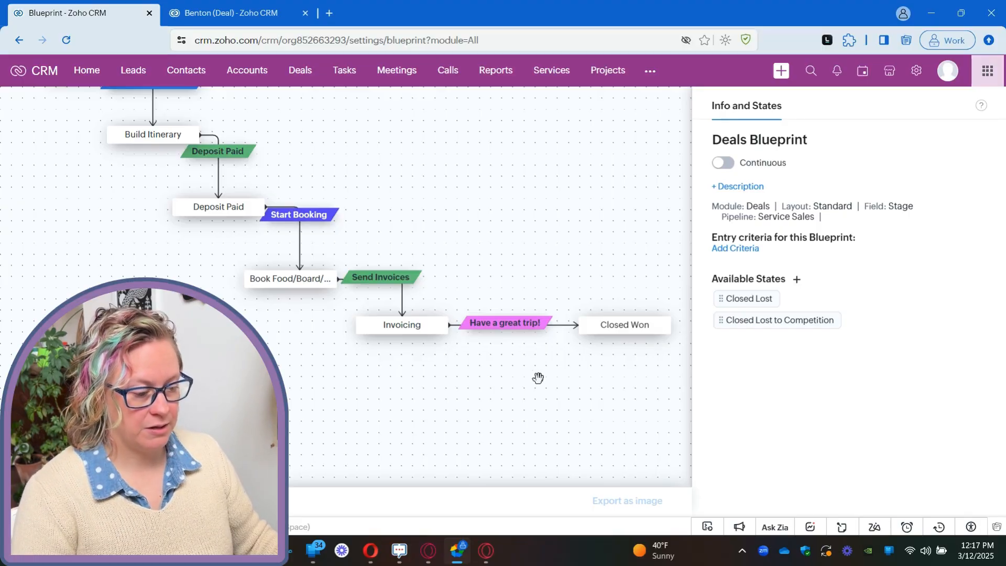
drag(538, 377, 566, 435)
drag(491, 272, 561, 314)
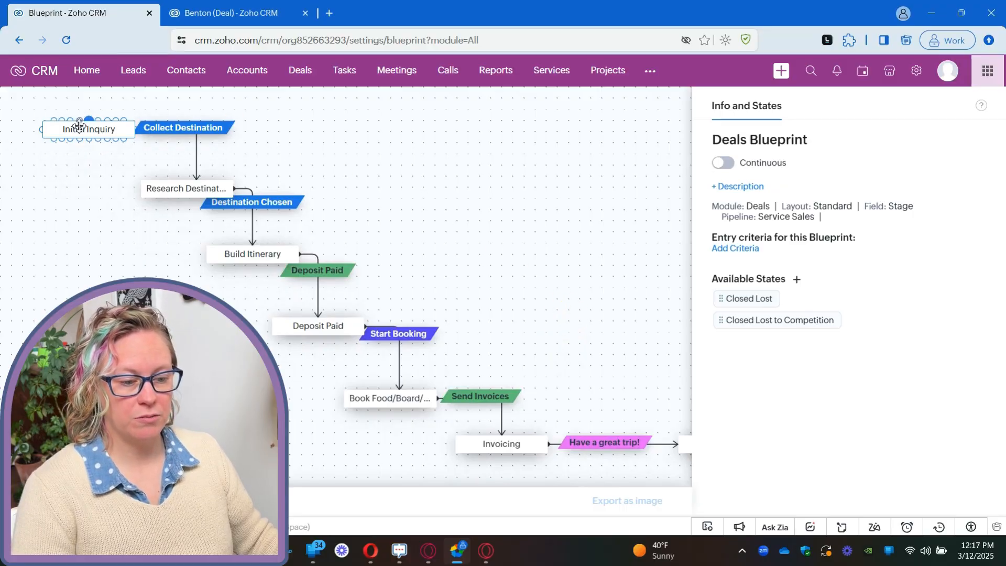
drag(530, 317, 502, 295)
drag(567, 318, 526, 291)
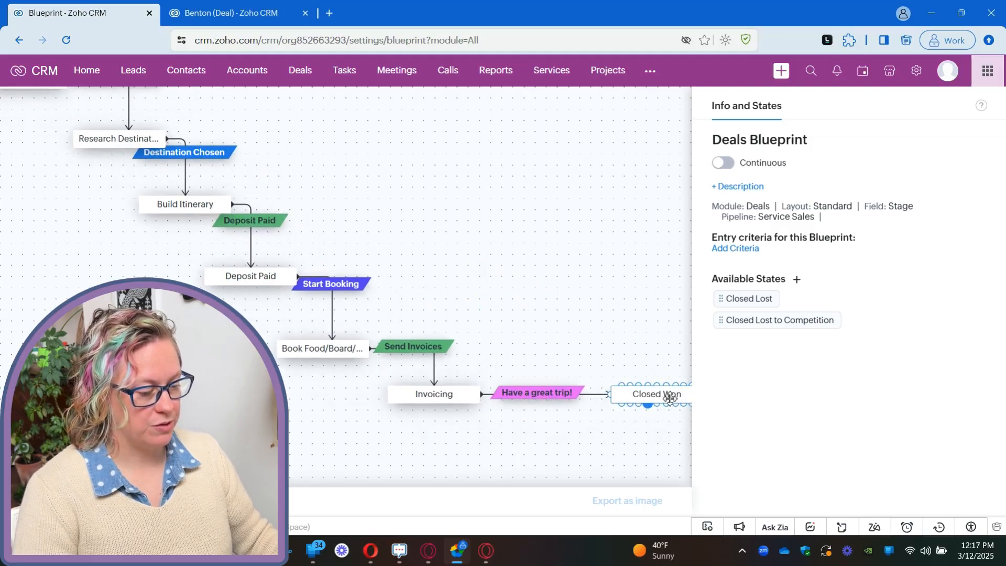